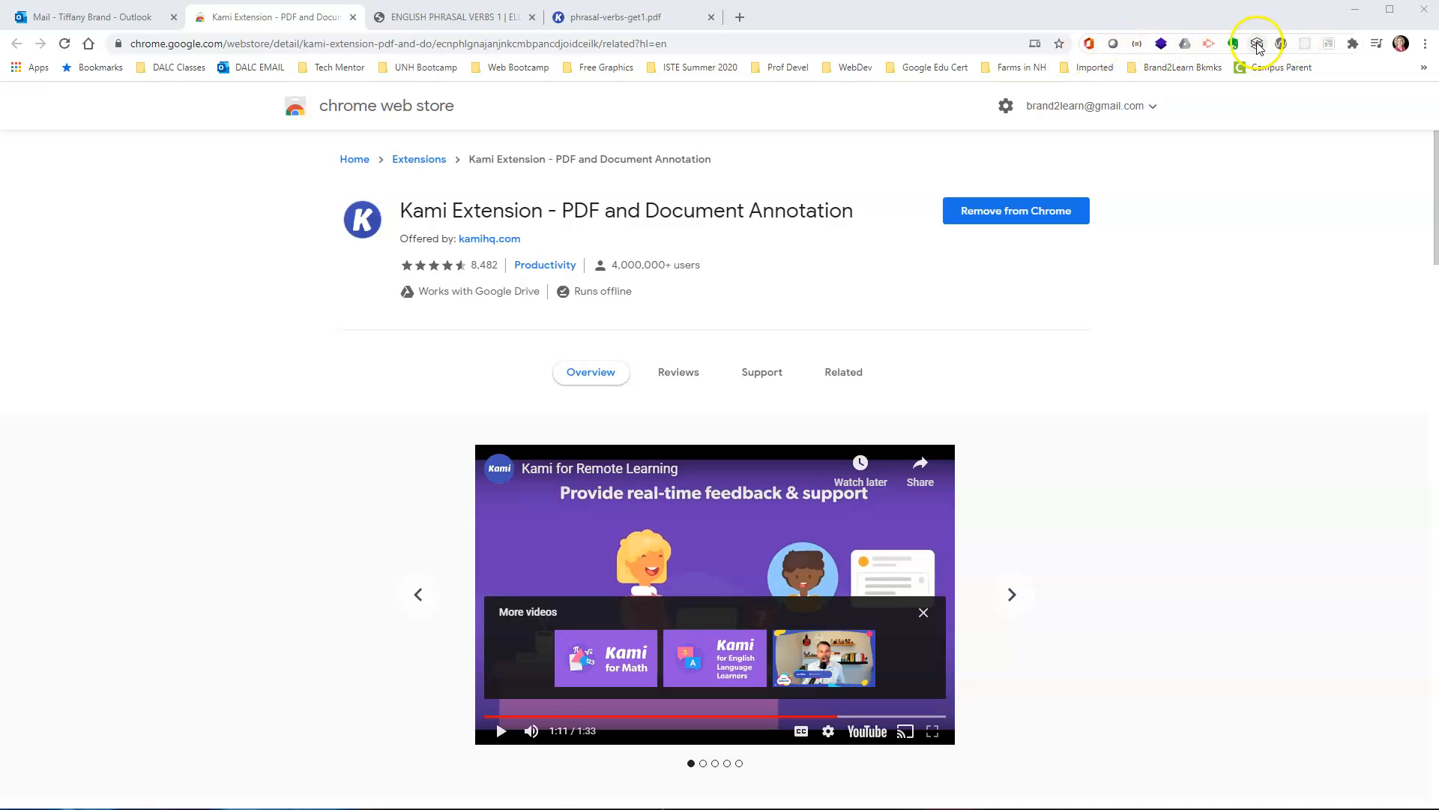
Launch the Kami extension and open english-phrasal-verbs1.pdf from the computer's Downloads folder.
left_click(1353, 45)
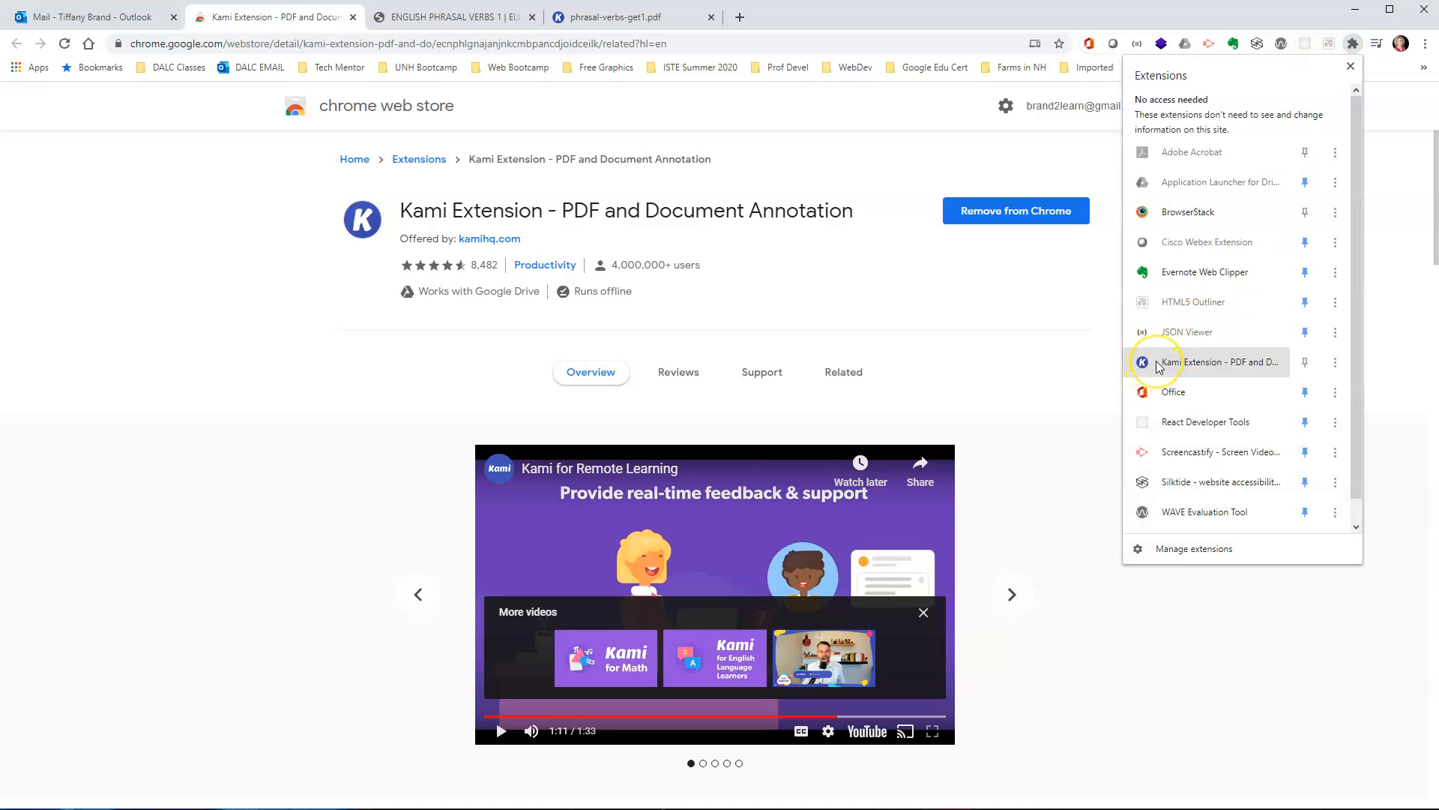
left_click(1183, 367)
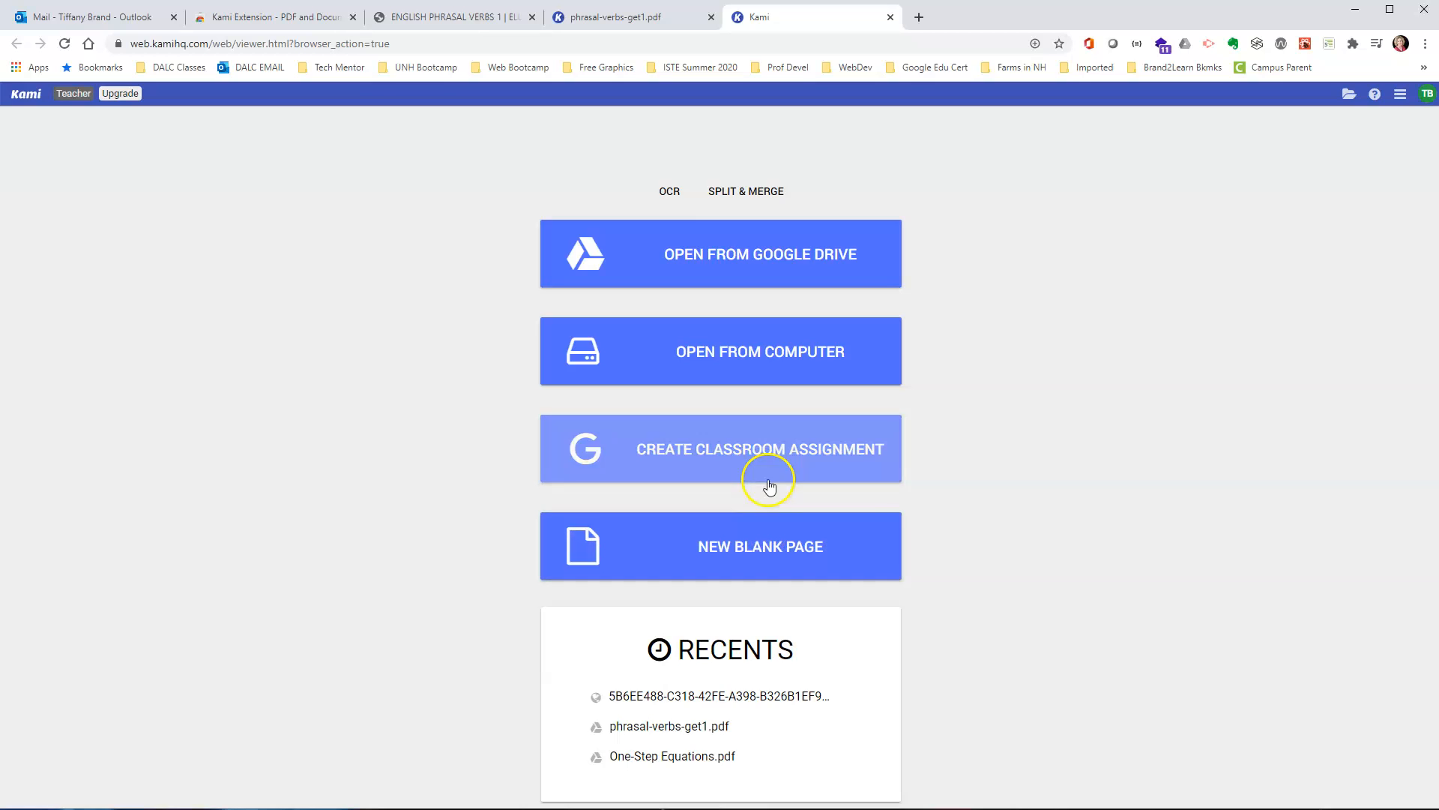
left_click(729, 355)
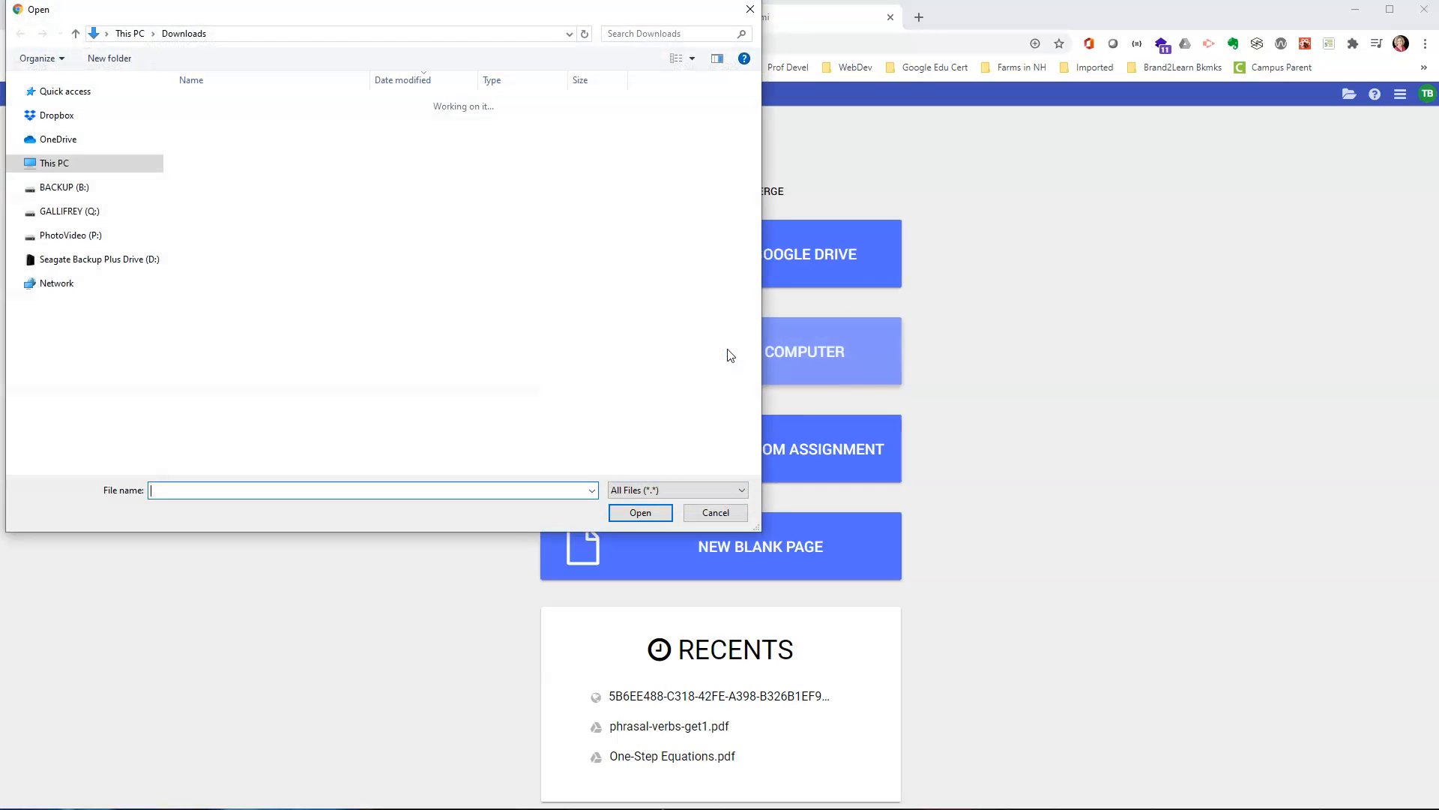
left_click(300, 122)
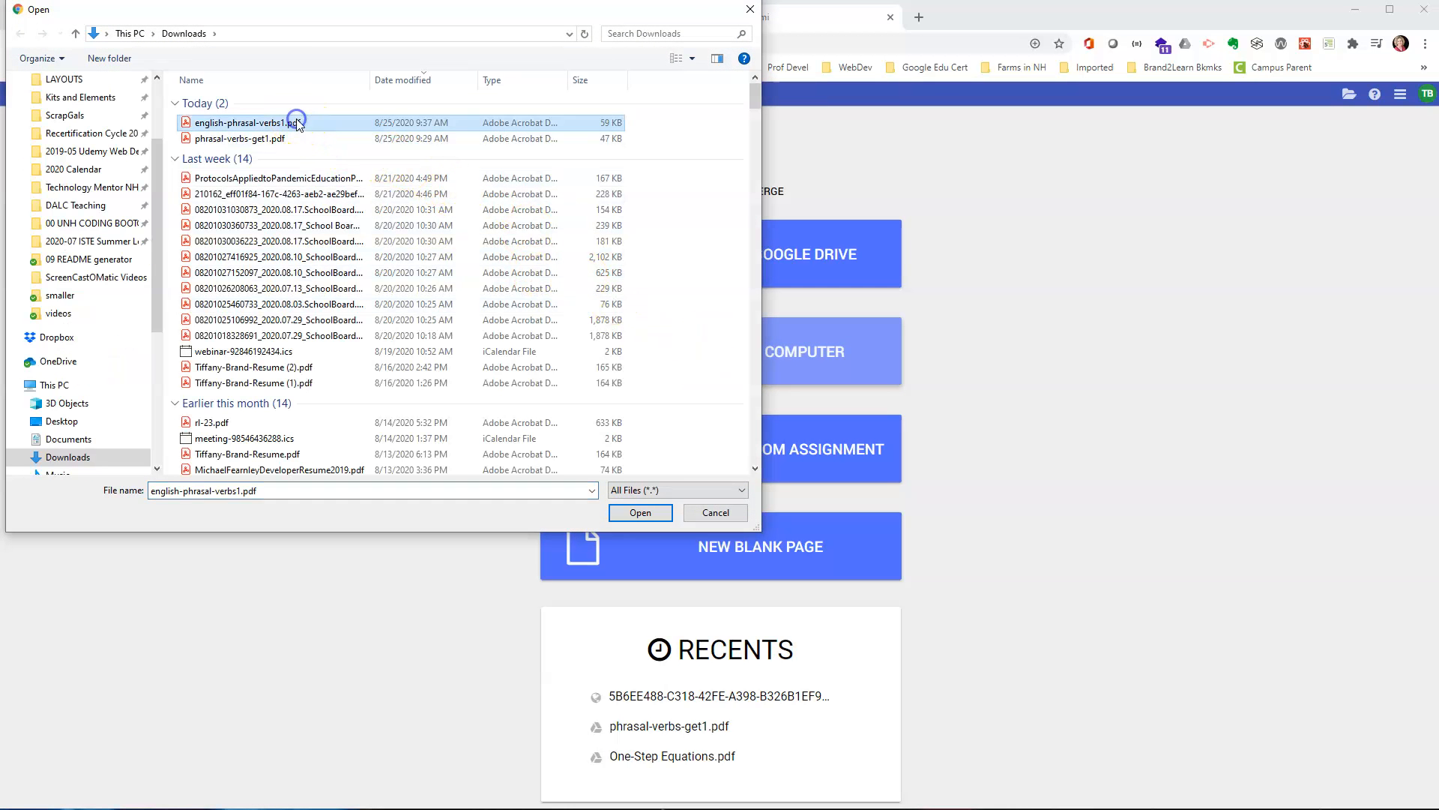
left_click(641, 513)
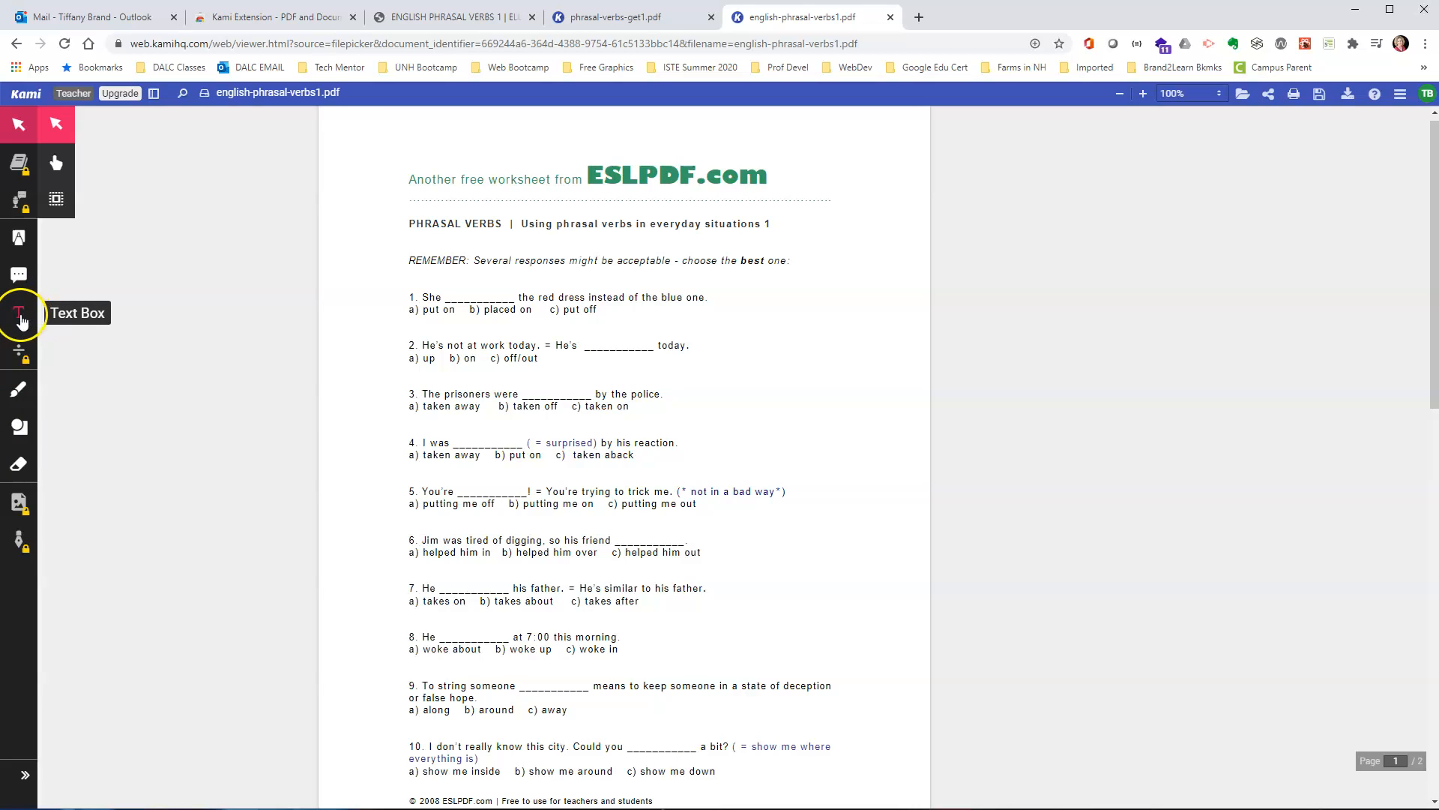
Add a purple text box reading "Here is a note for my student" beside question 2 and save the file to Drive.
left_click(19, 316)
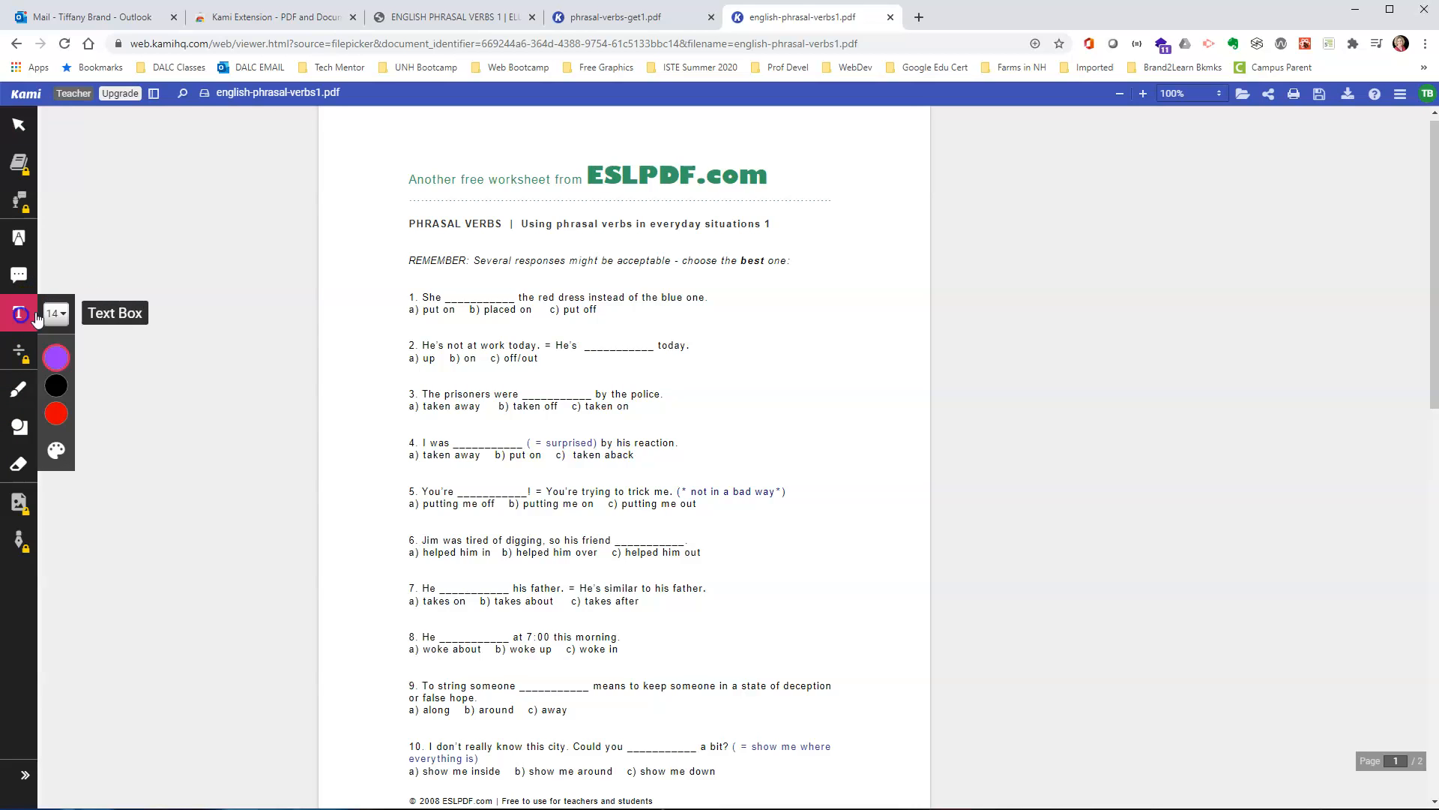
left_click(744, 306)
left_click_drag(758, 322, 881, 394)
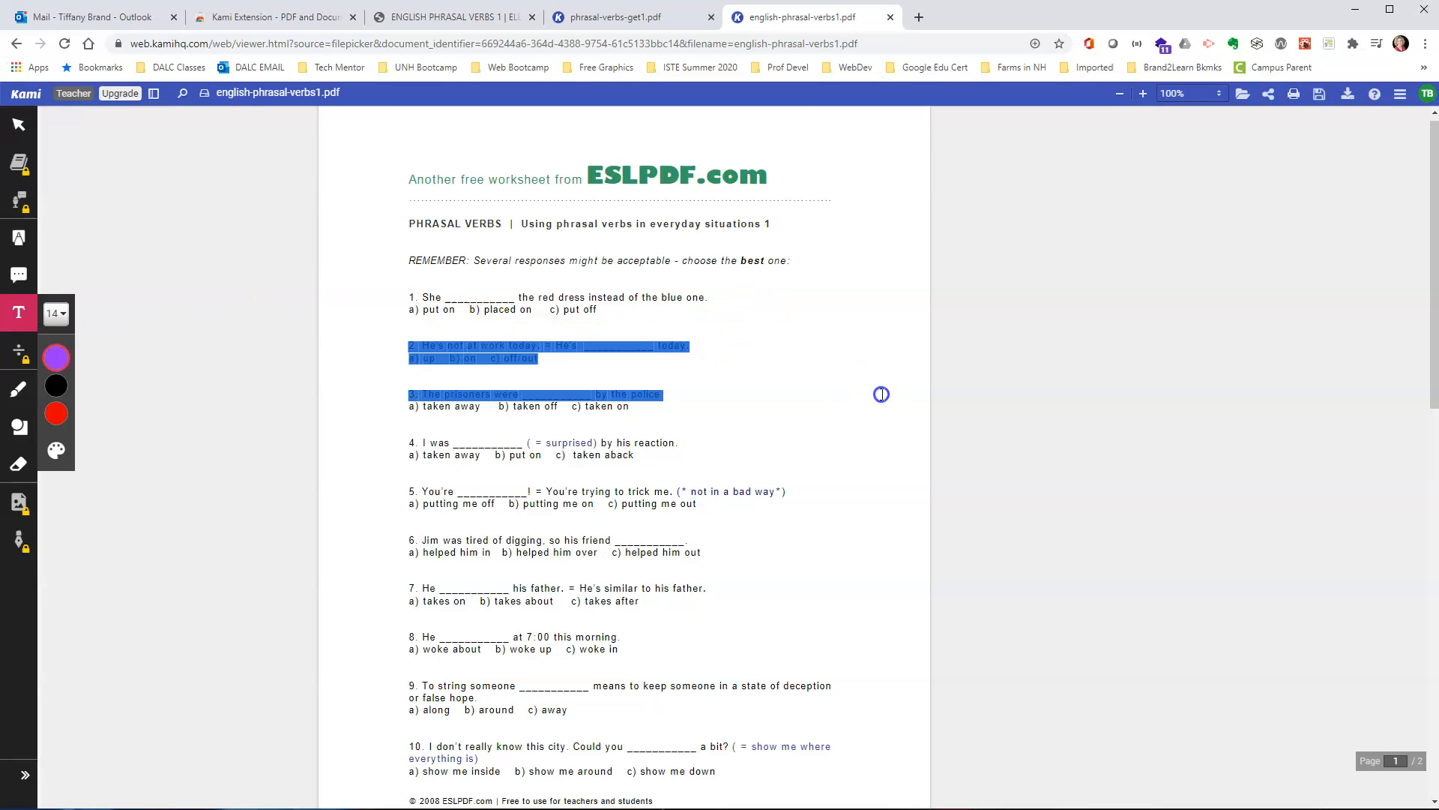
left_click_drag(752, 311, 826, 386)
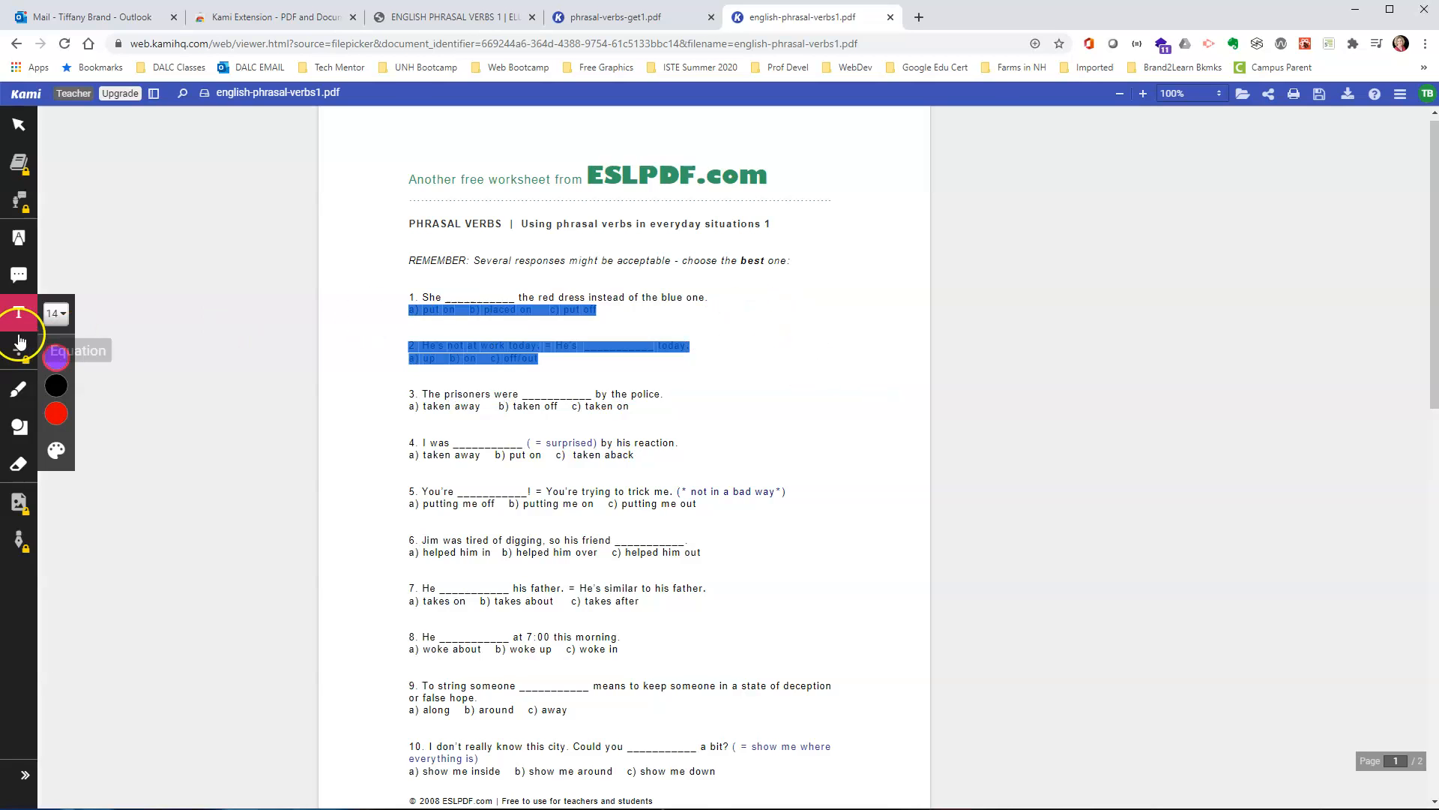
left_click(773, 370)
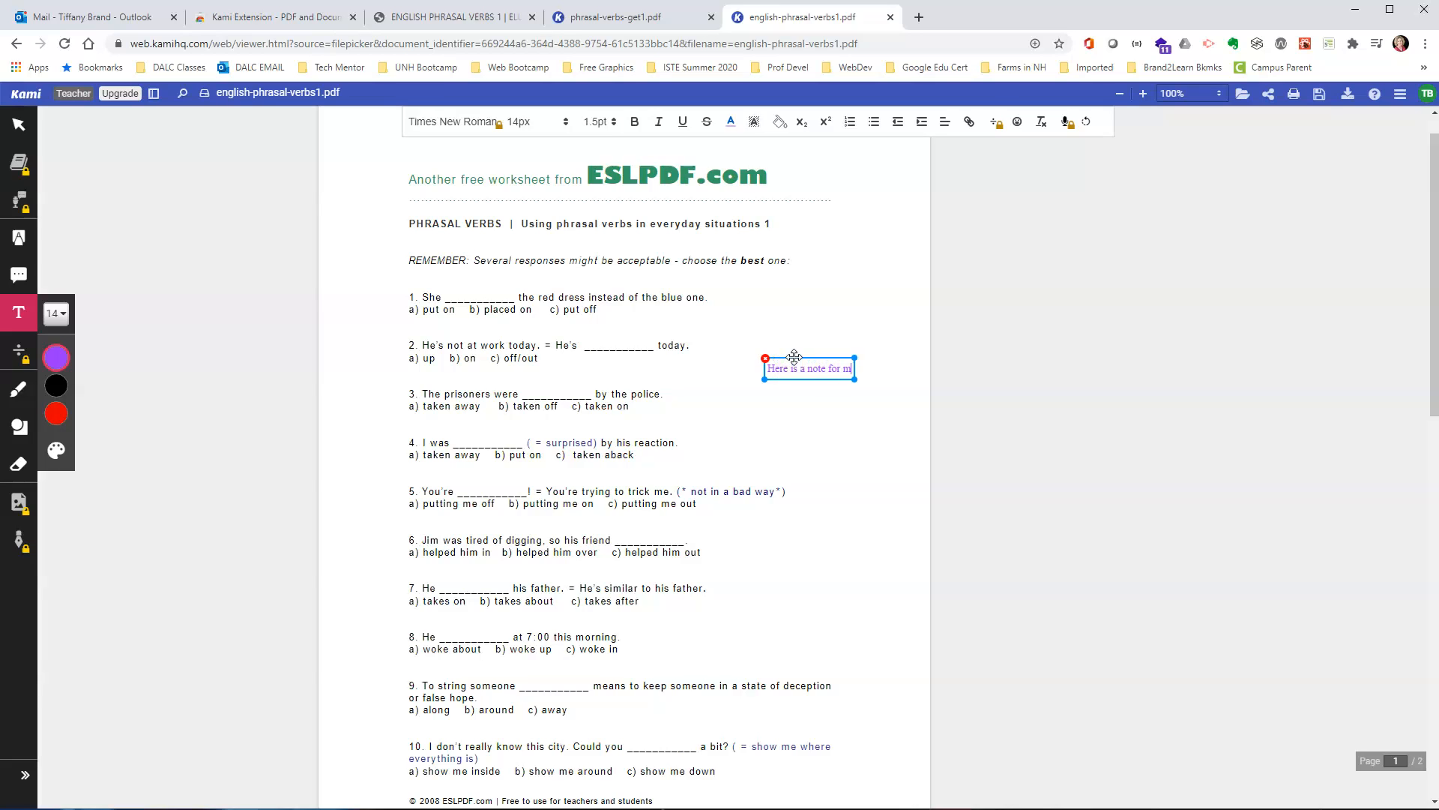
left_click_drag(795, 357, 768, 324)
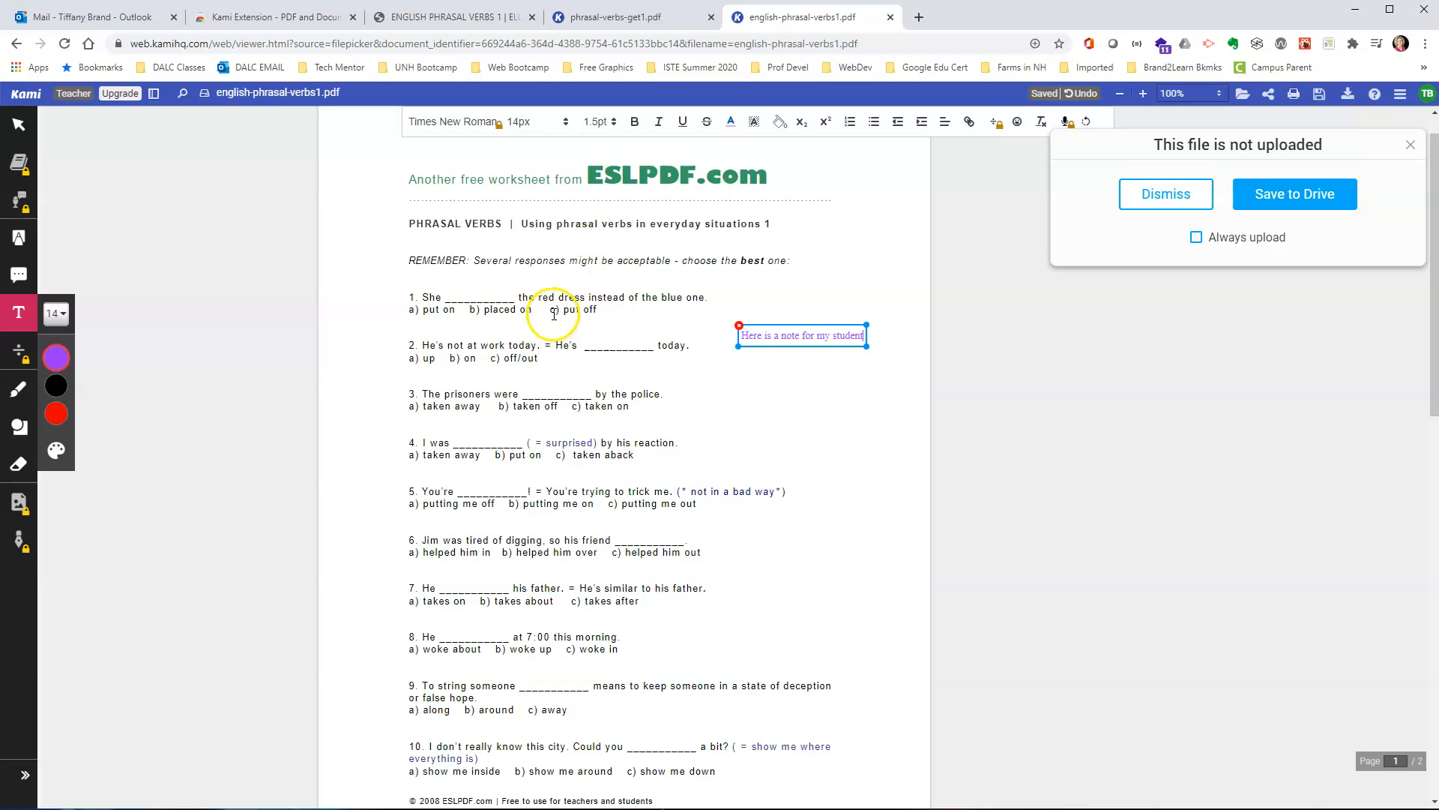
left_click(1311, 203)
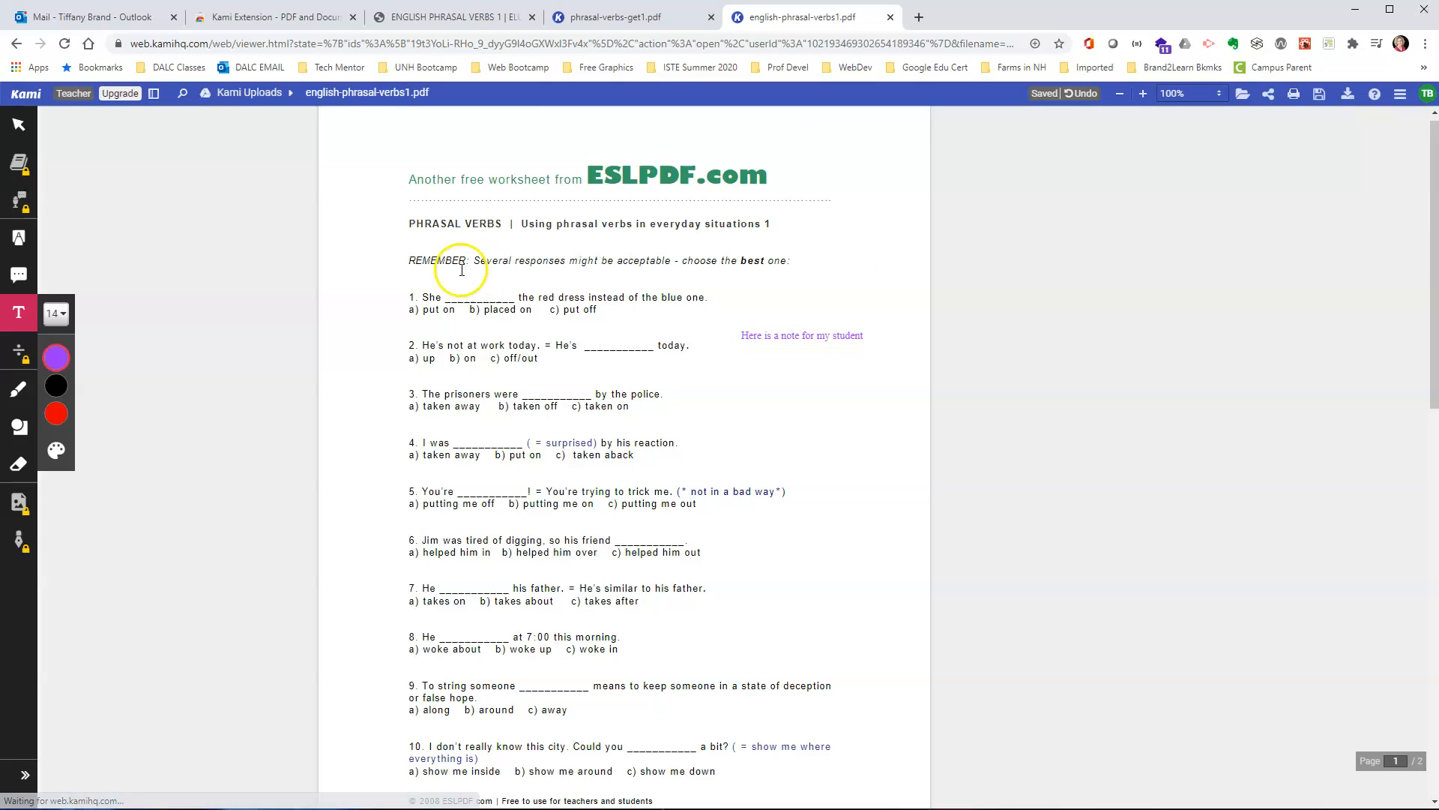
Draw pink ellipses around "a) put on" in question 1 and "c) off/out" in question 2, adjusting the second to enclose its answer.
left_click(16, 426)
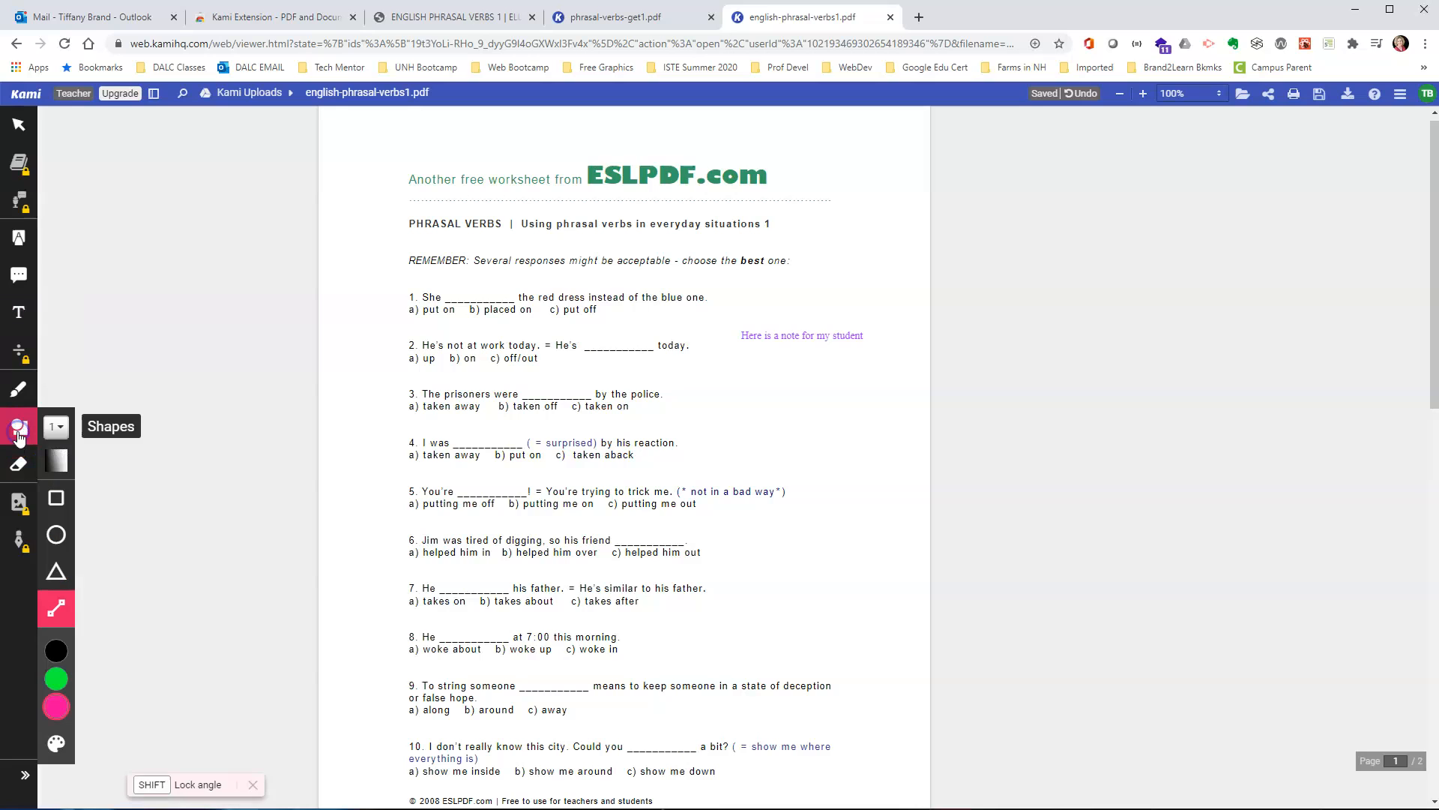
left_click(58, 738)
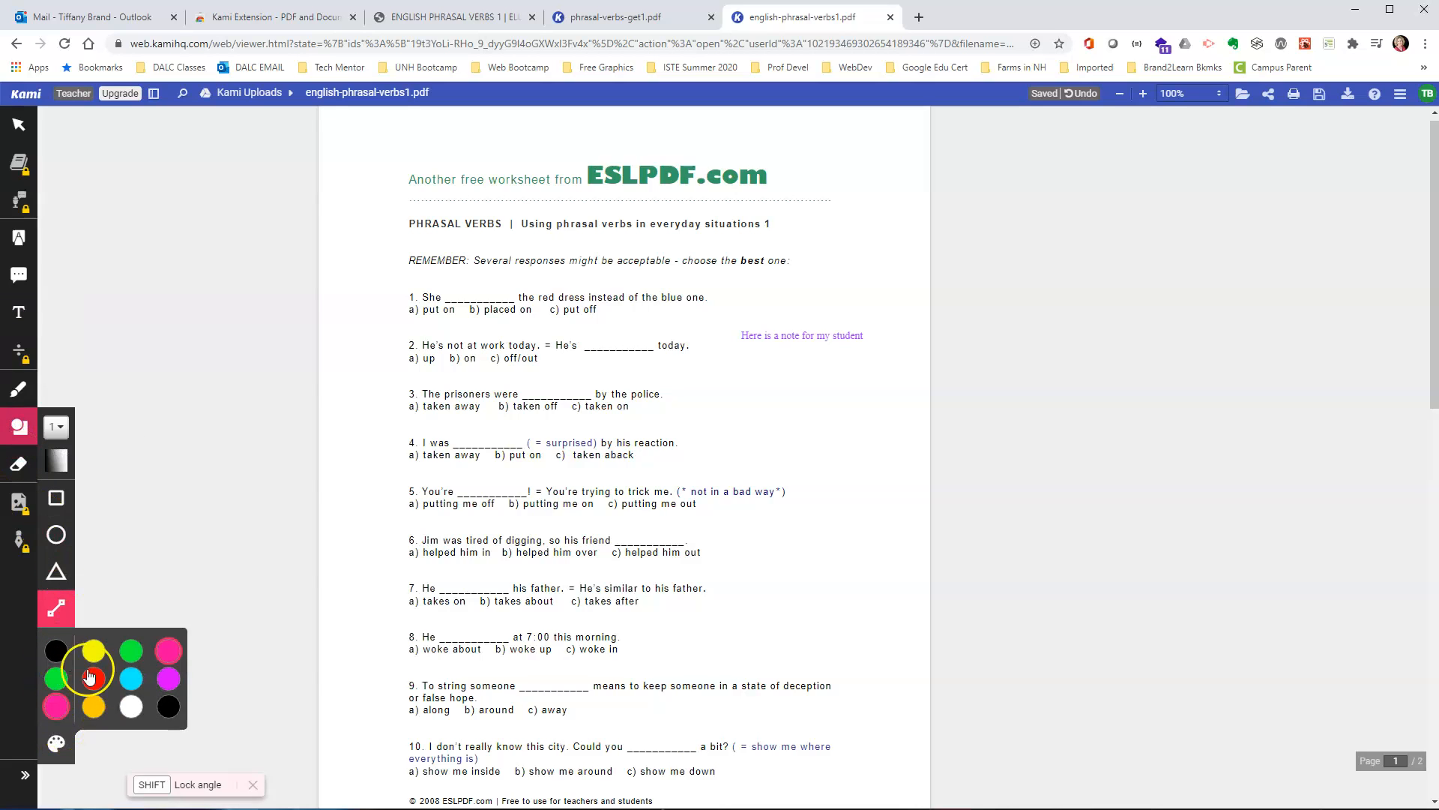
left_click(57, 535)
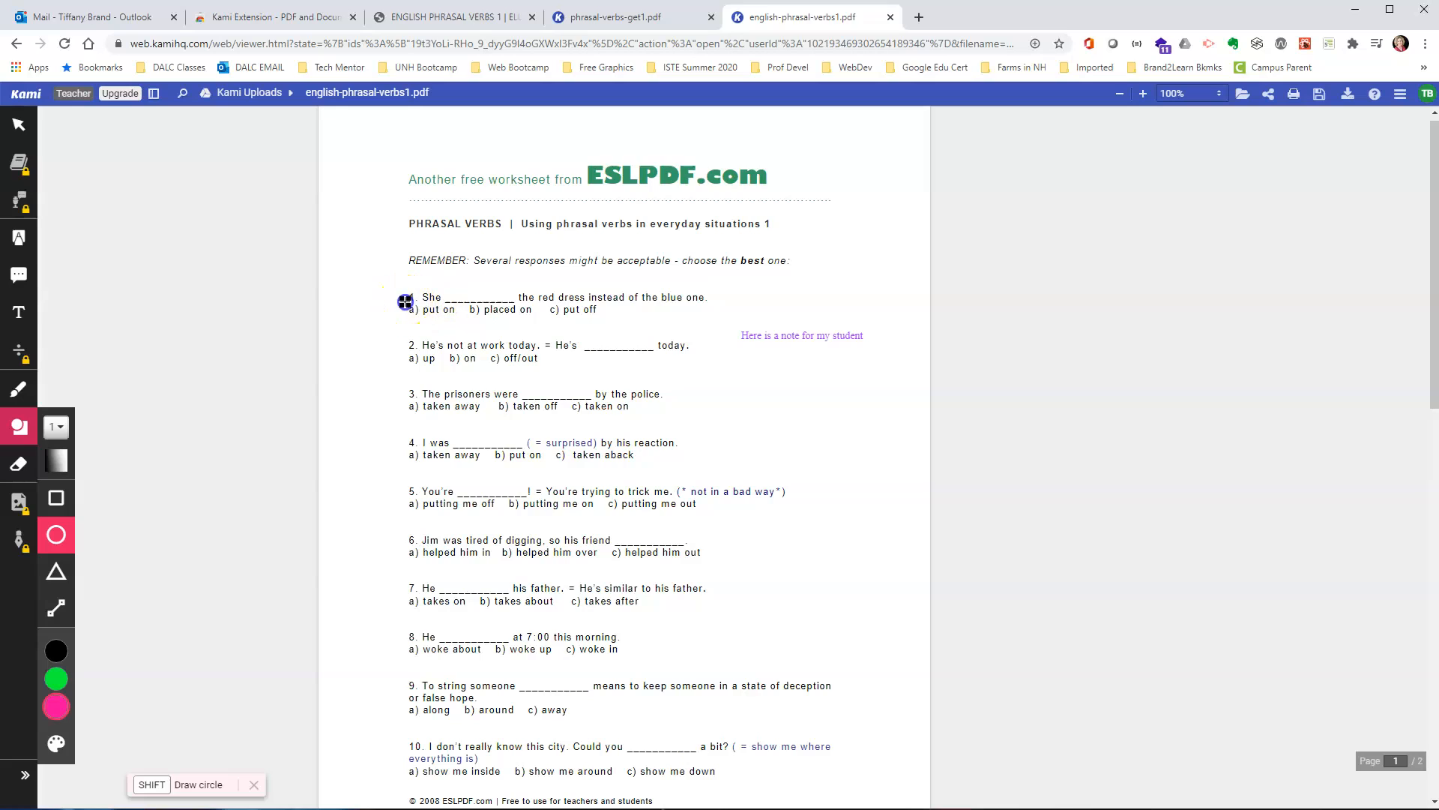
left_click_drag(460, 322, 555, 373)
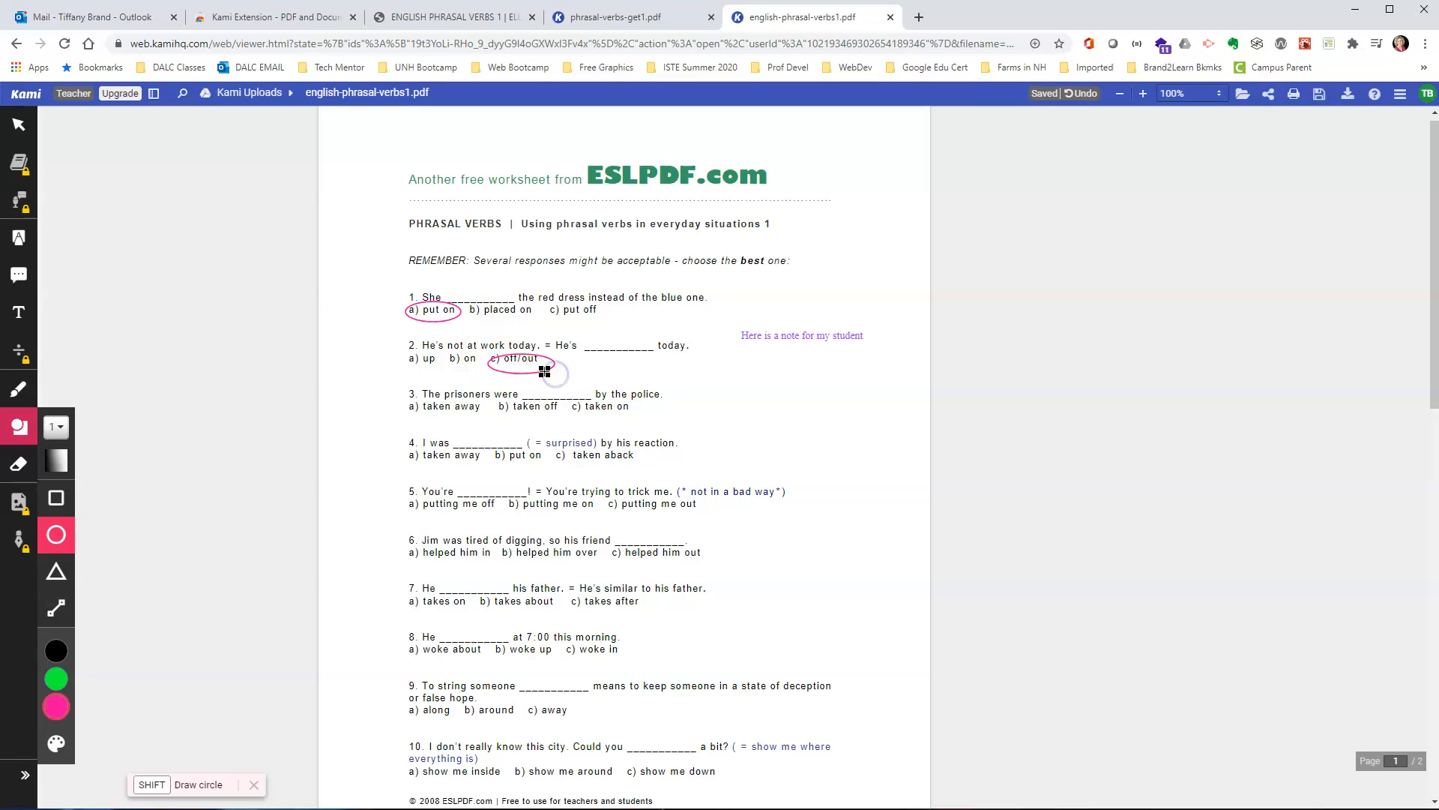
left_click(19, 124)
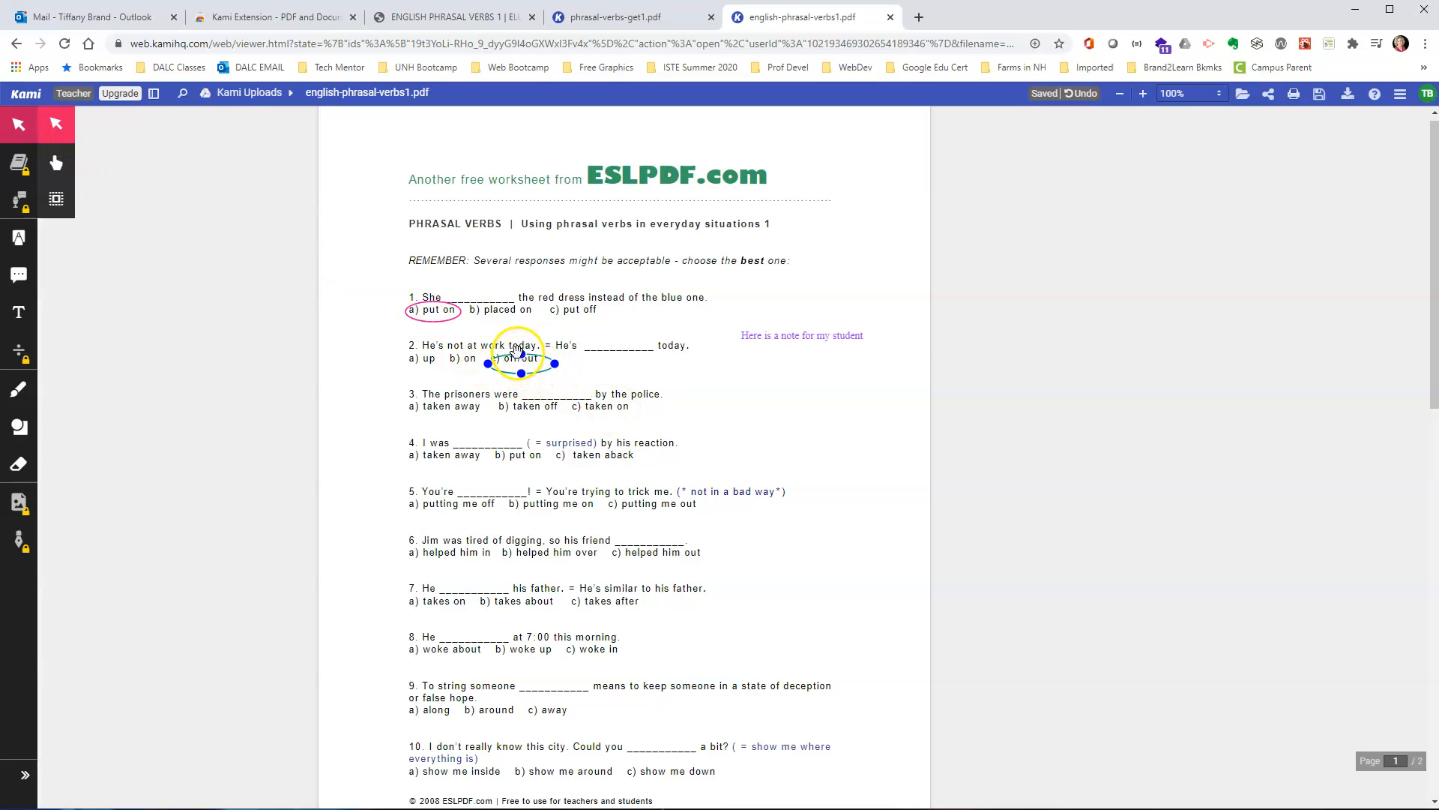
left_click_drag(520, 346, 519, 346)
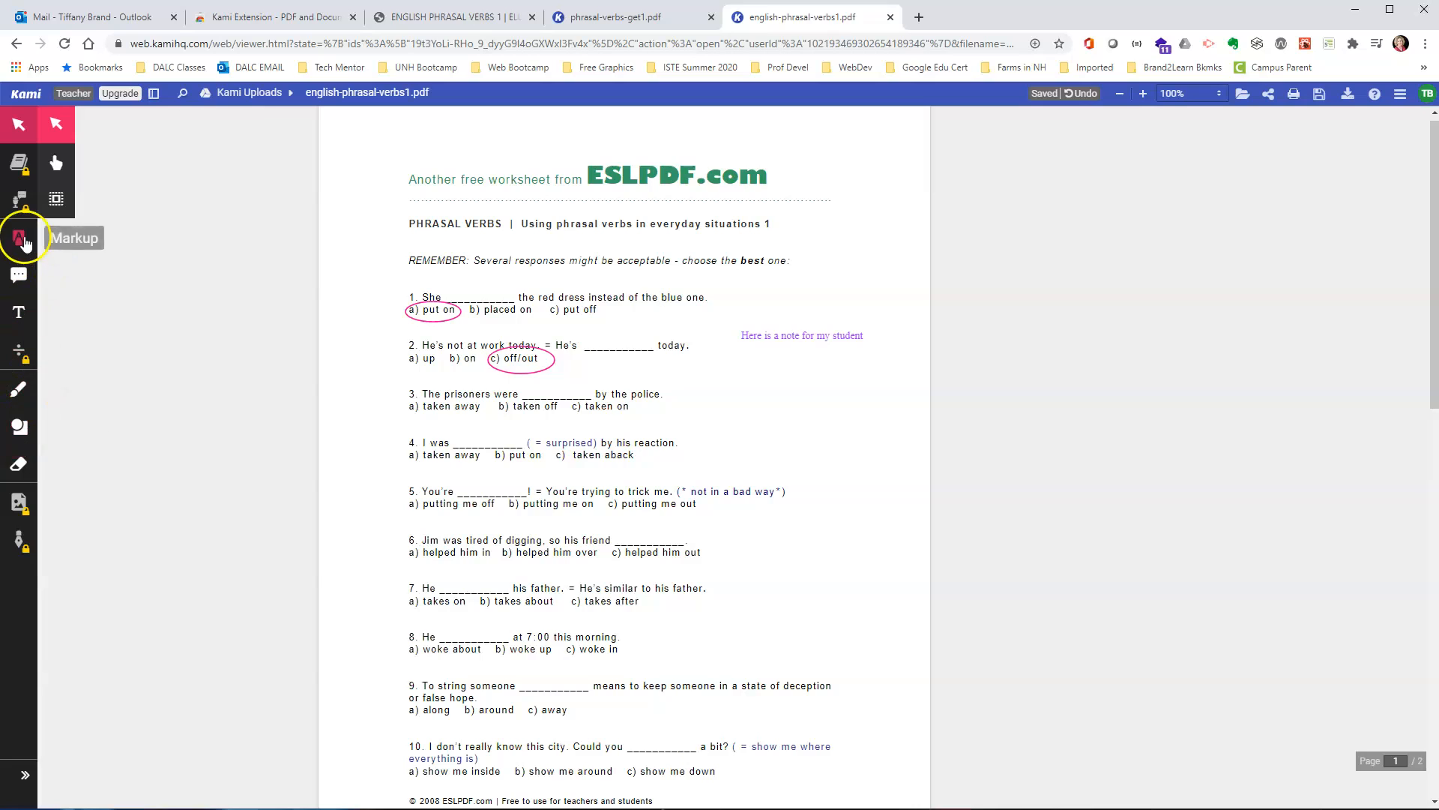
Box-highlight "You're trying to trick me. (* not in a bad way*)" in question 5 in yellow.
left_click(20, 240)
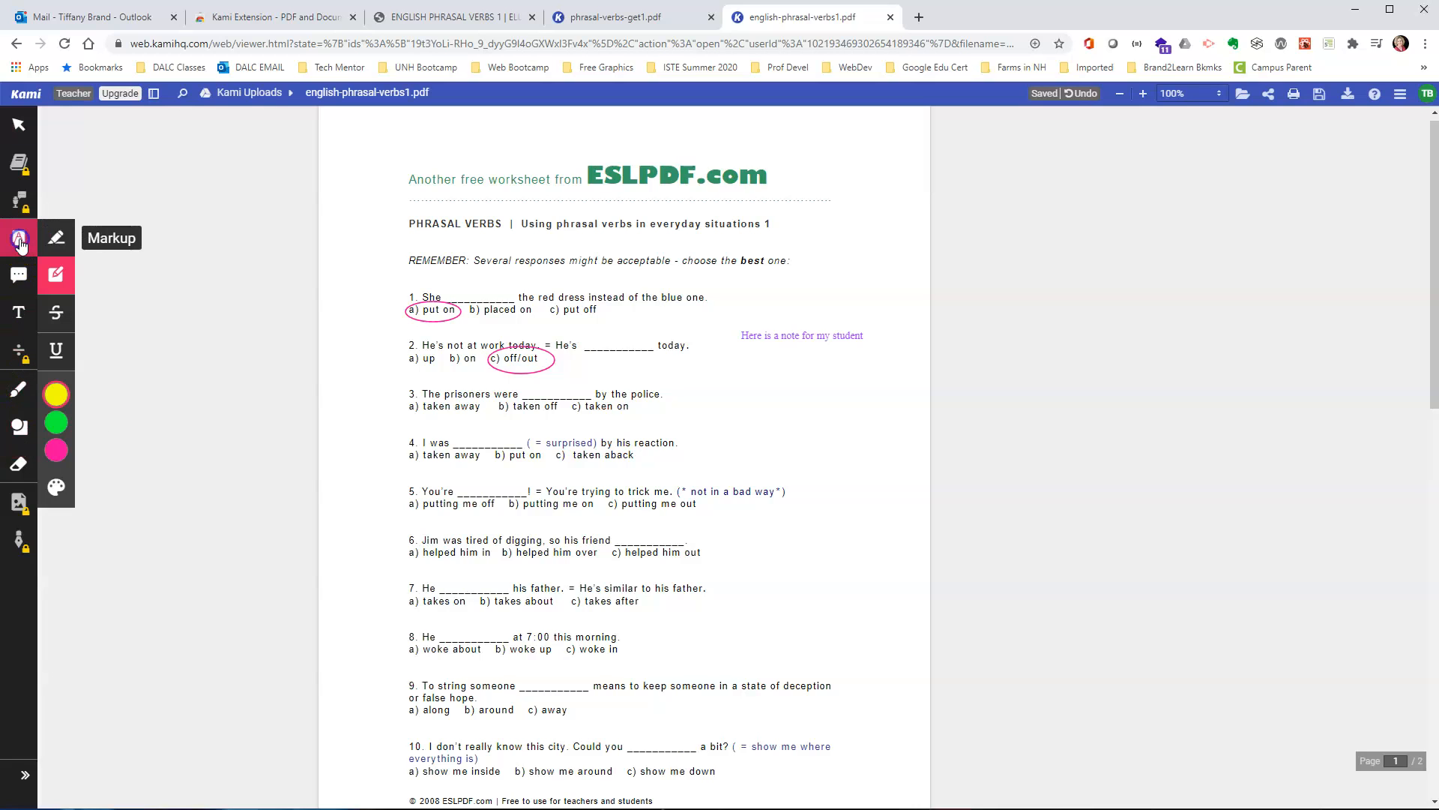
left_click(56, 279)
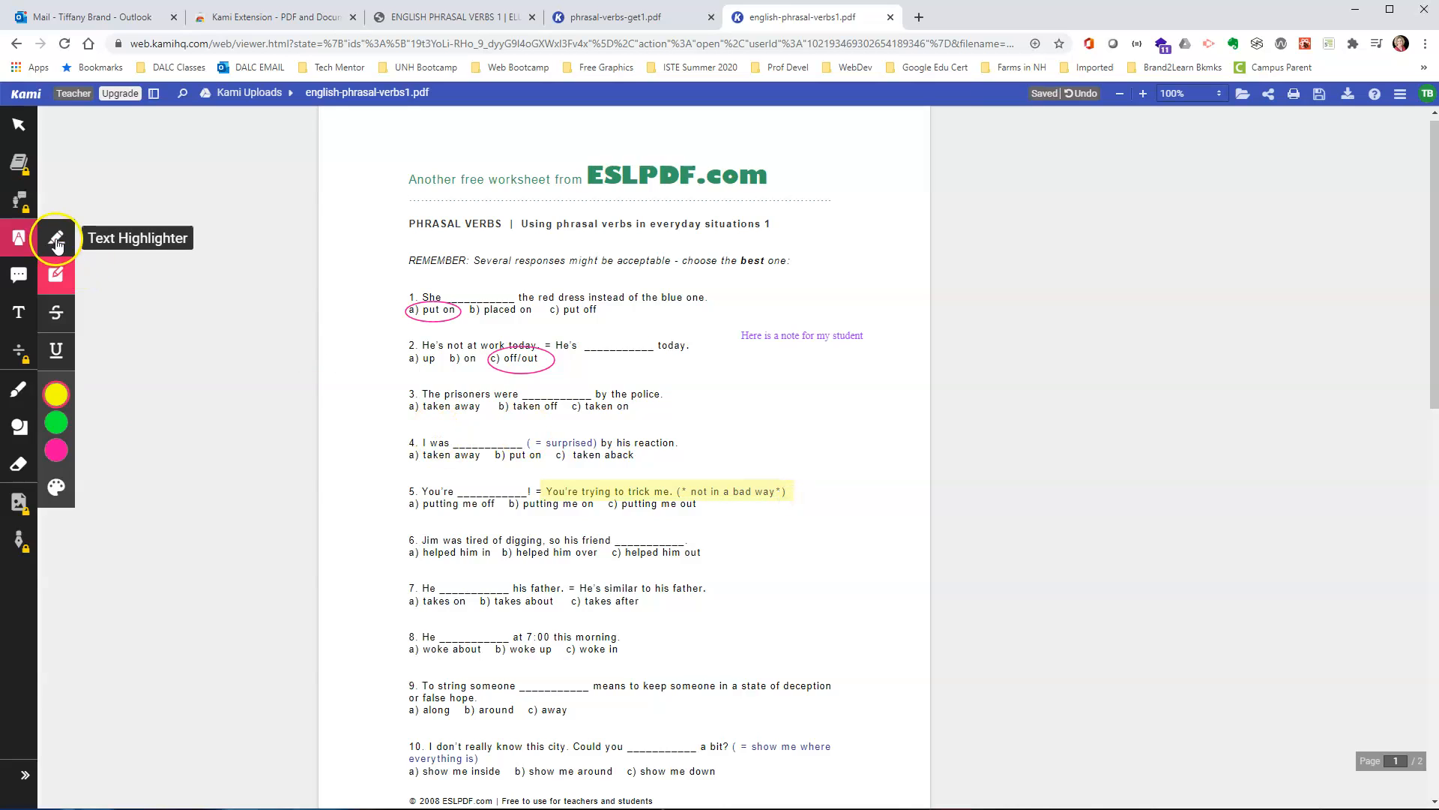
Attach the comment "Take a look at this sentence..." to the text and answer choices of question 3.
left_click(17, 277)
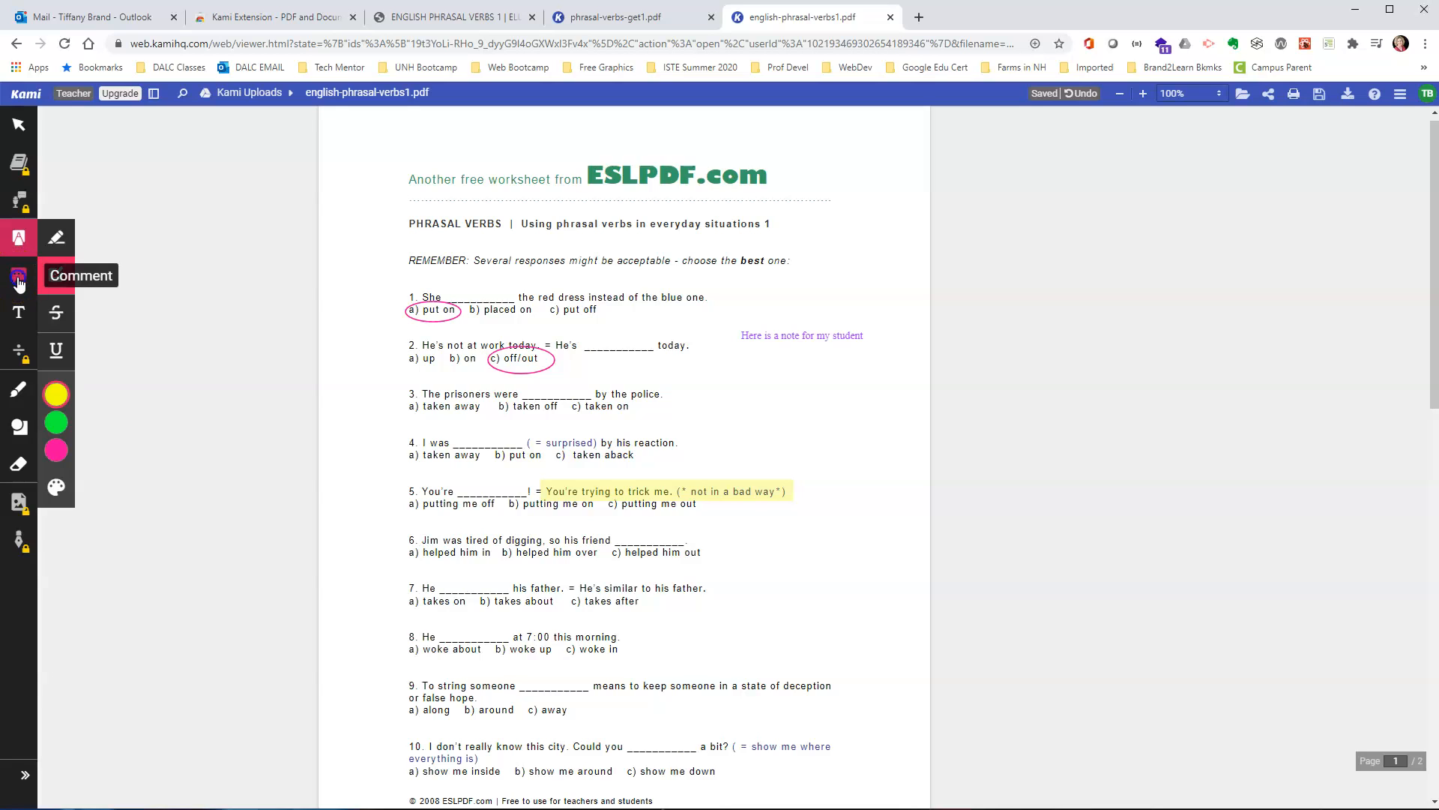
left_click(20, 285)
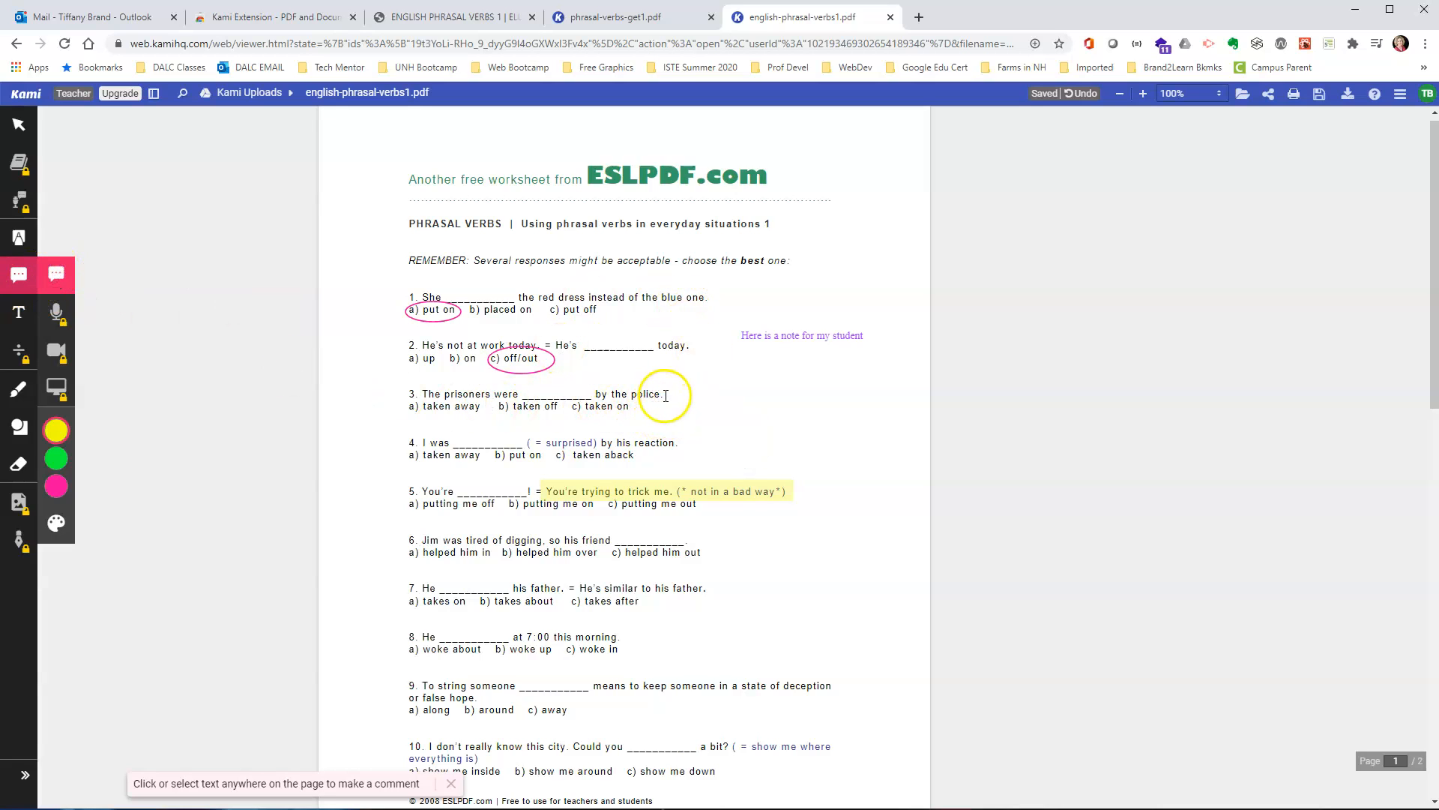
left_click_drag(404, 393, 689, 406)
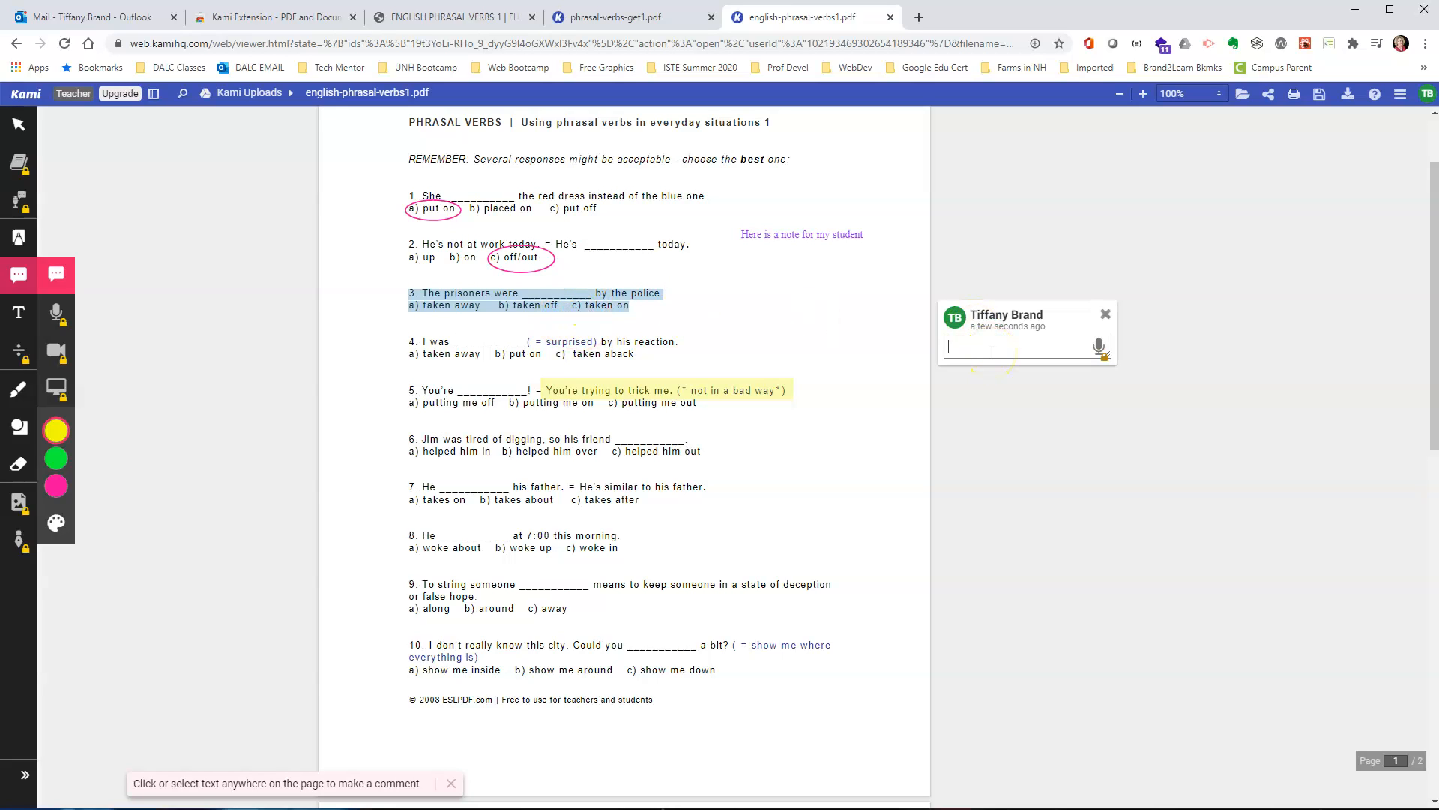
type("Take a look at this sentence...")
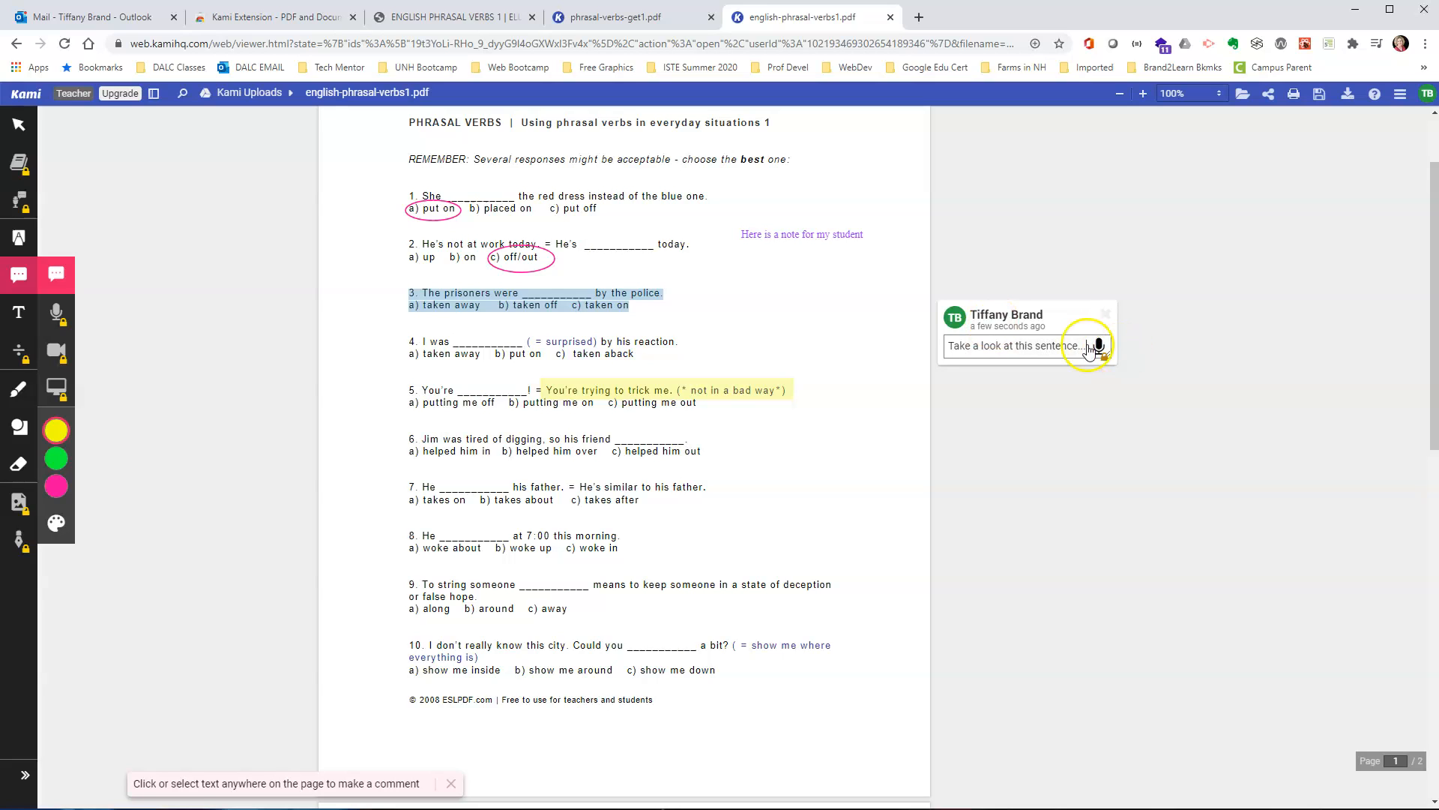
left_click(1047, 410)
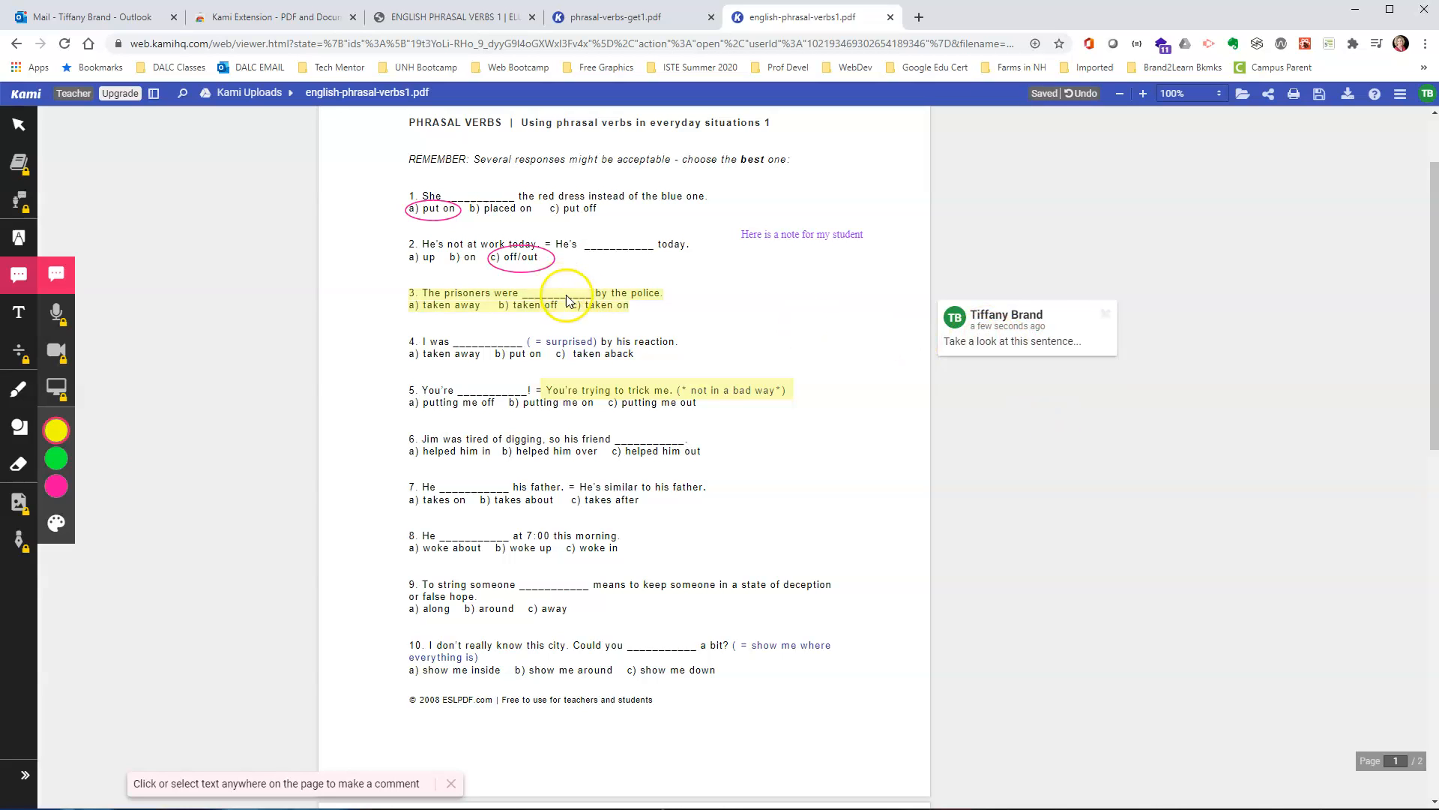
Select the commented text of question 3 and start blank comments there and beside question 8.
left_click(525, 306)
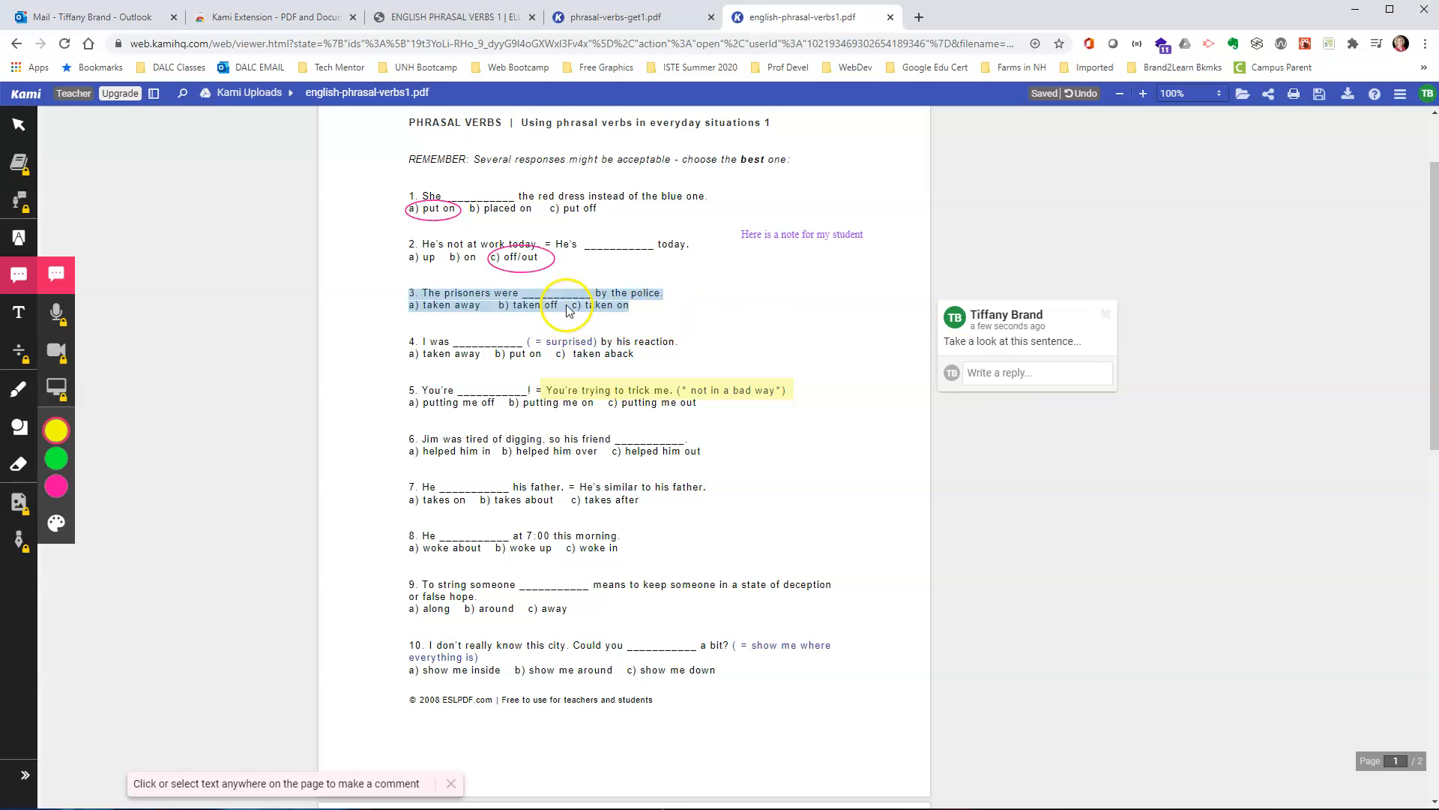
left_click(530, 305)
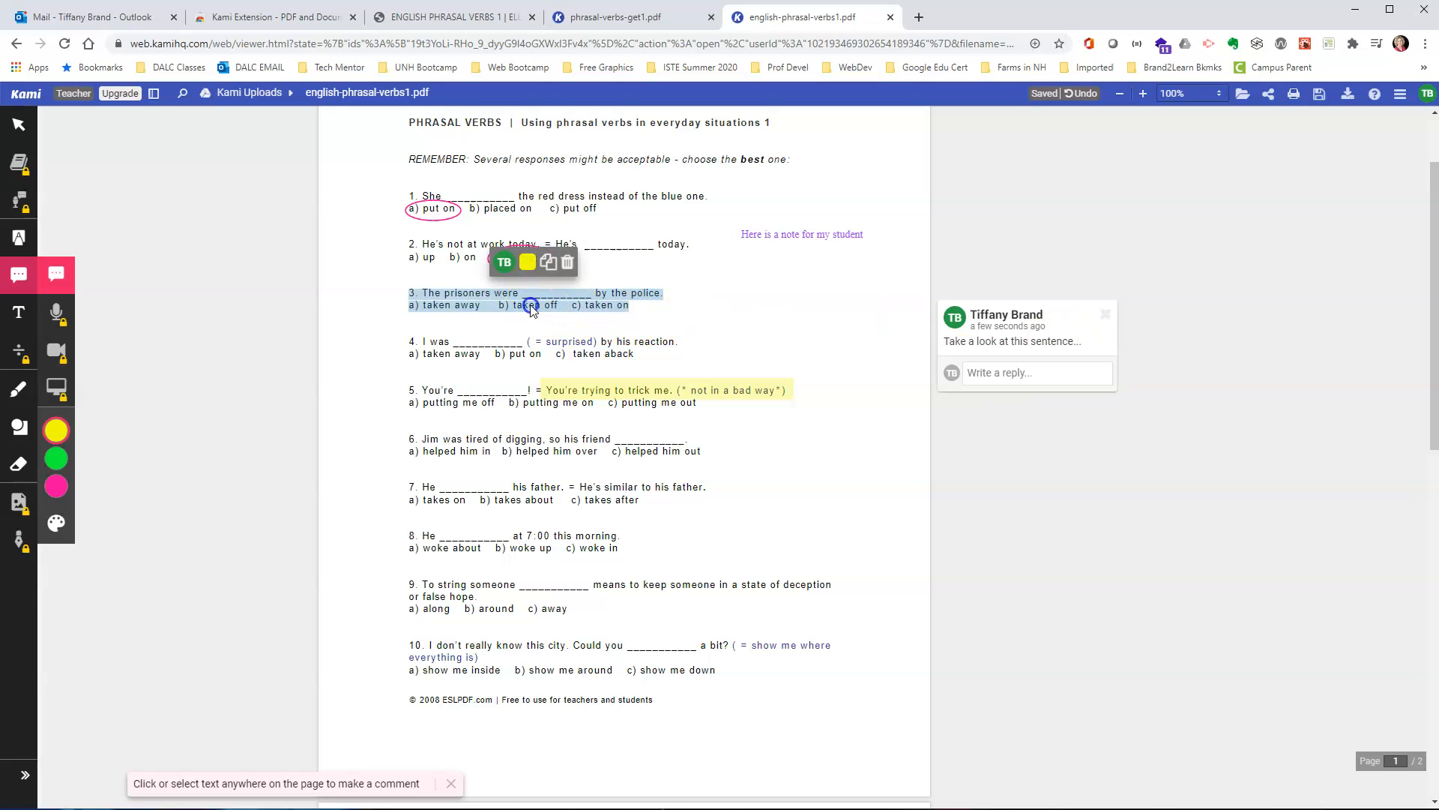
left_click(525, 288)
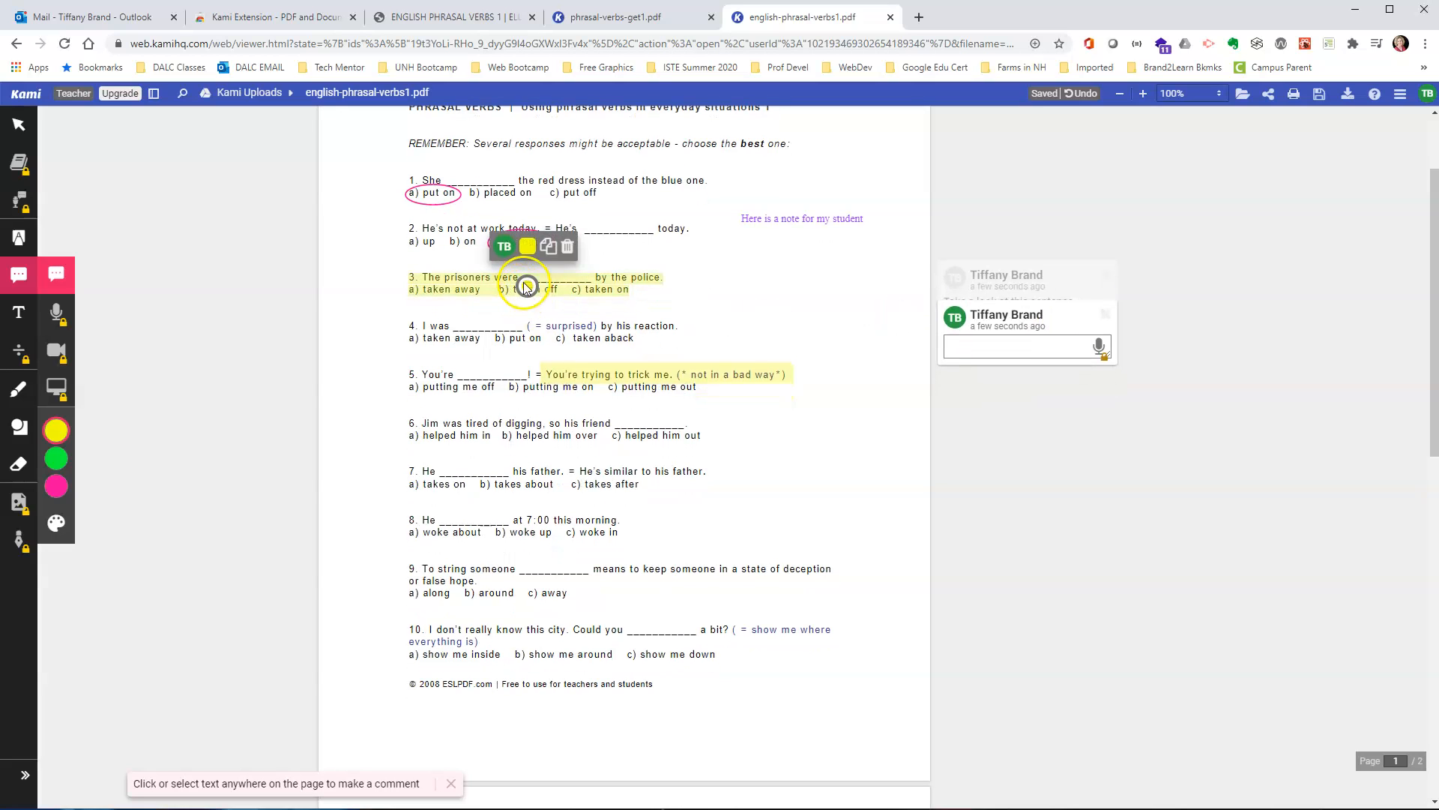
left_click(639, 530)
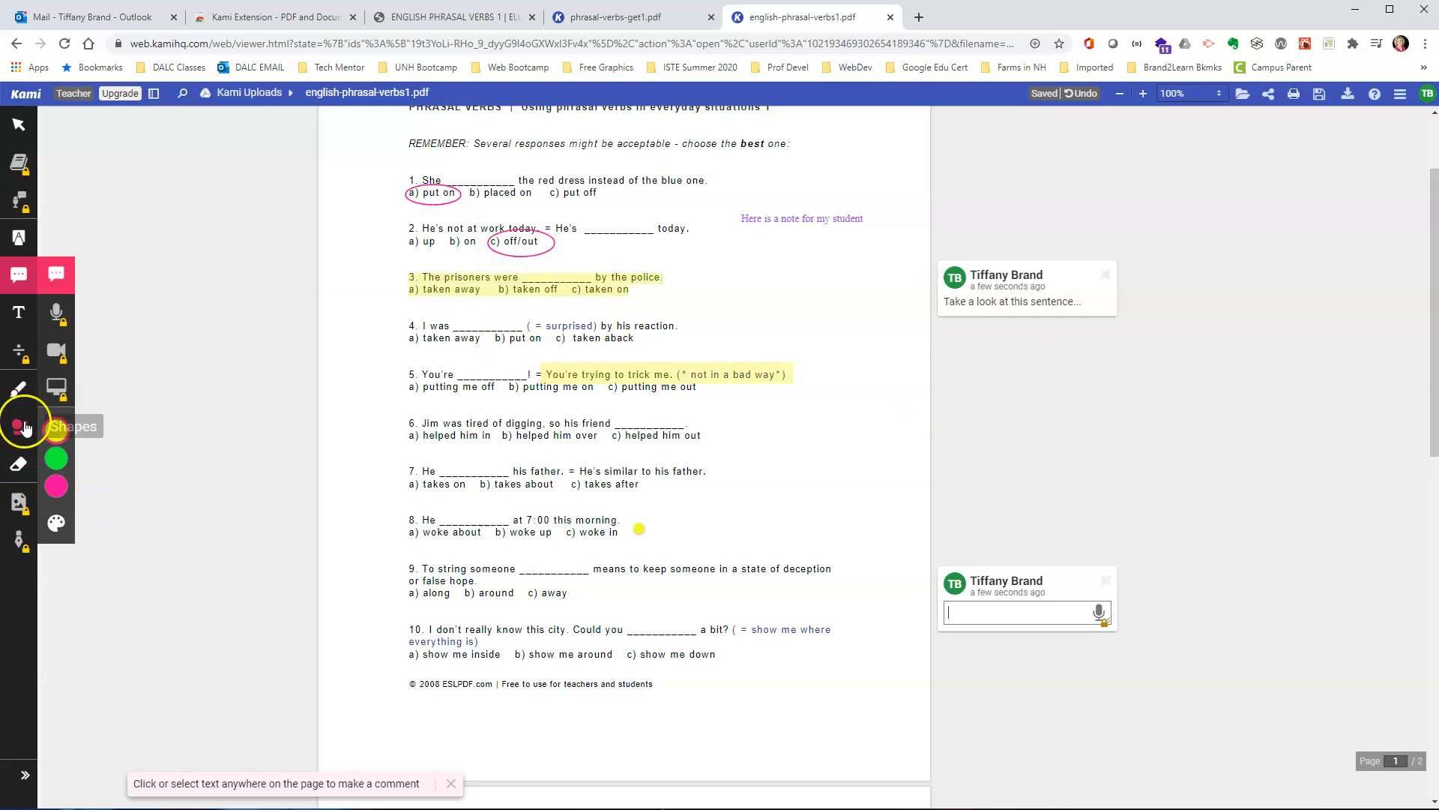
Draw freehand pink loops and an arrow in the blank area beside questions 6 to 9.
left_click(17, 399)
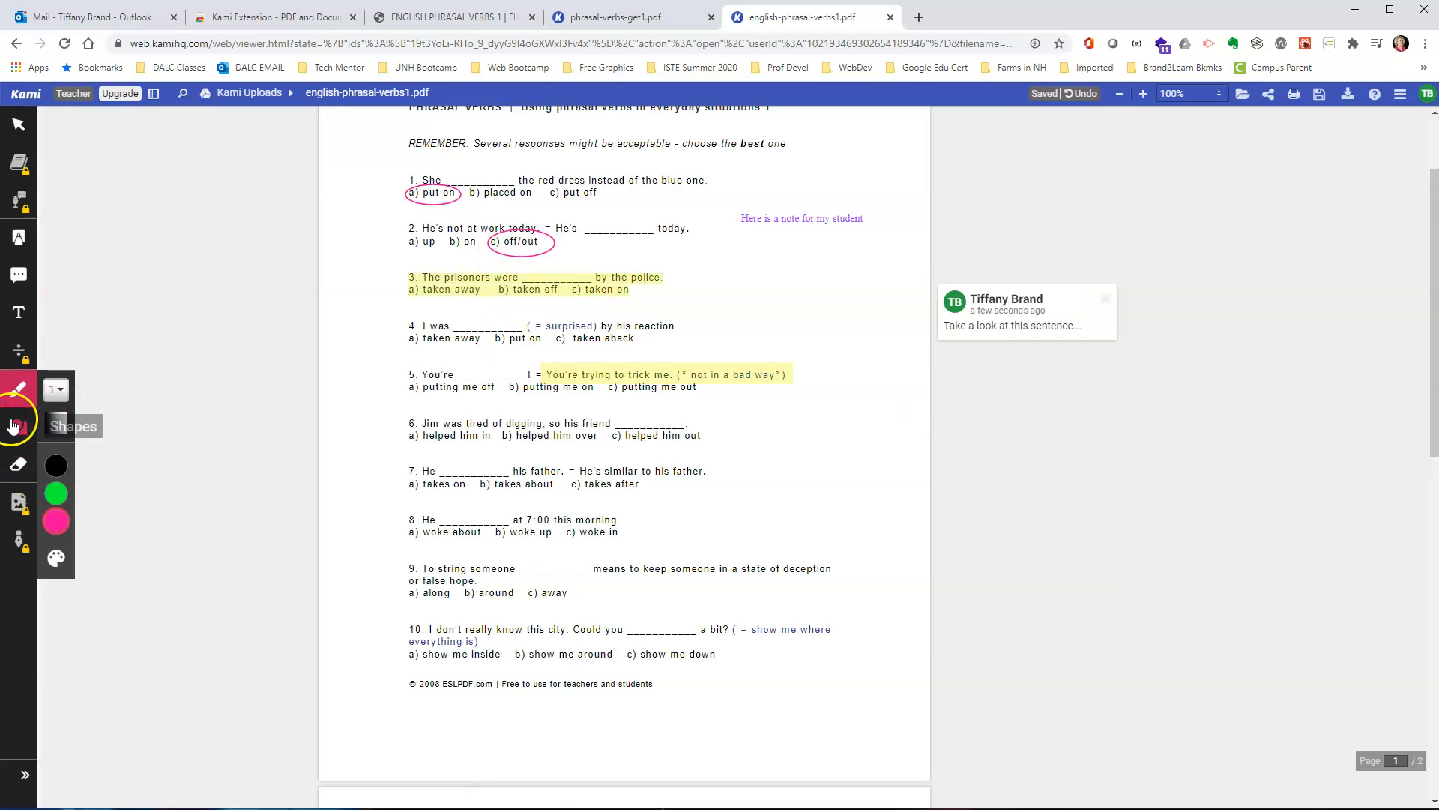
mouse_move(752, 489)
left_mouse_down()
mouse_move(826, 469)
mouse_move(846, 549)
left_mouse_up()
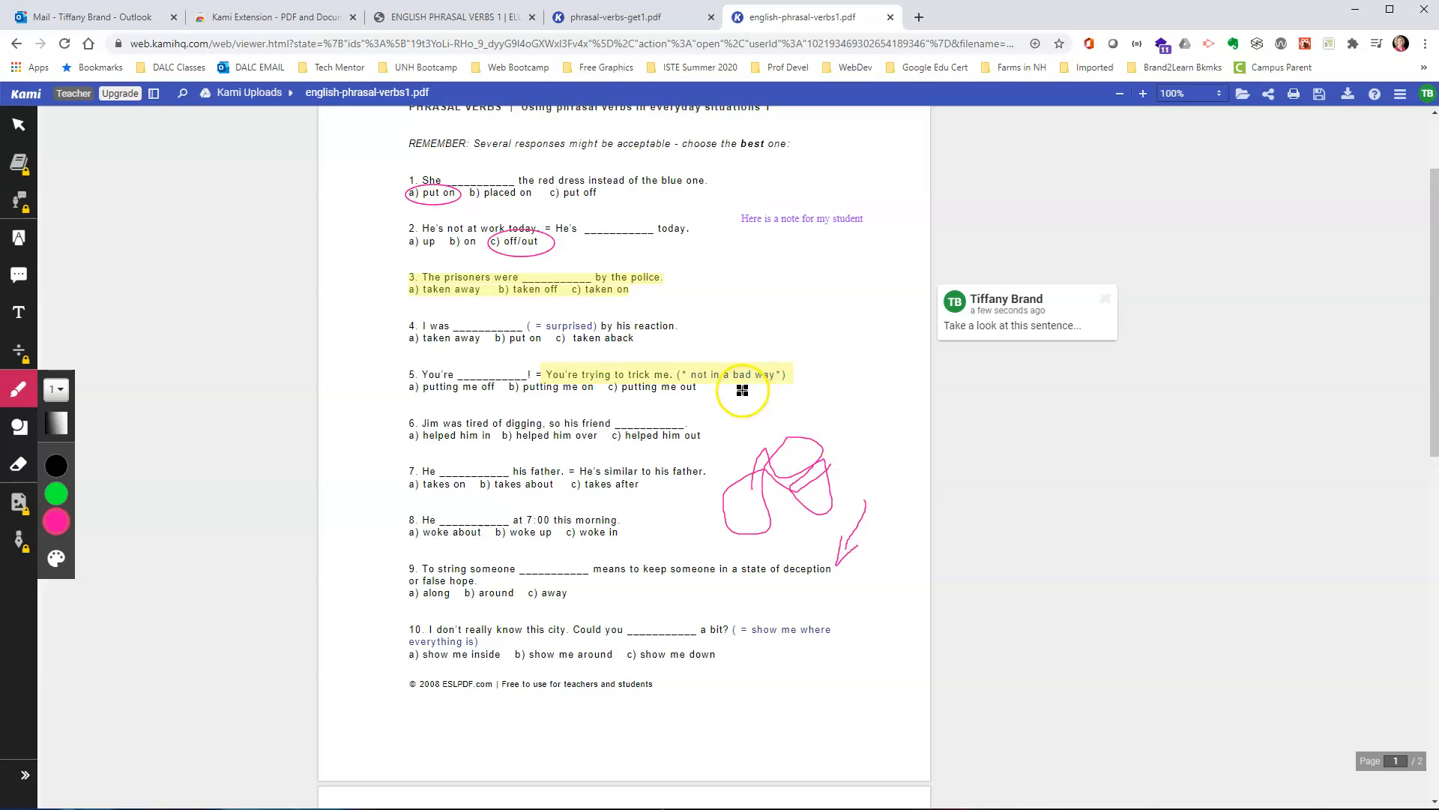
Set the worksheet's Google sharing permission to Anyone with the link, with the Editor role.
scroll(812, 307, "up", 2)
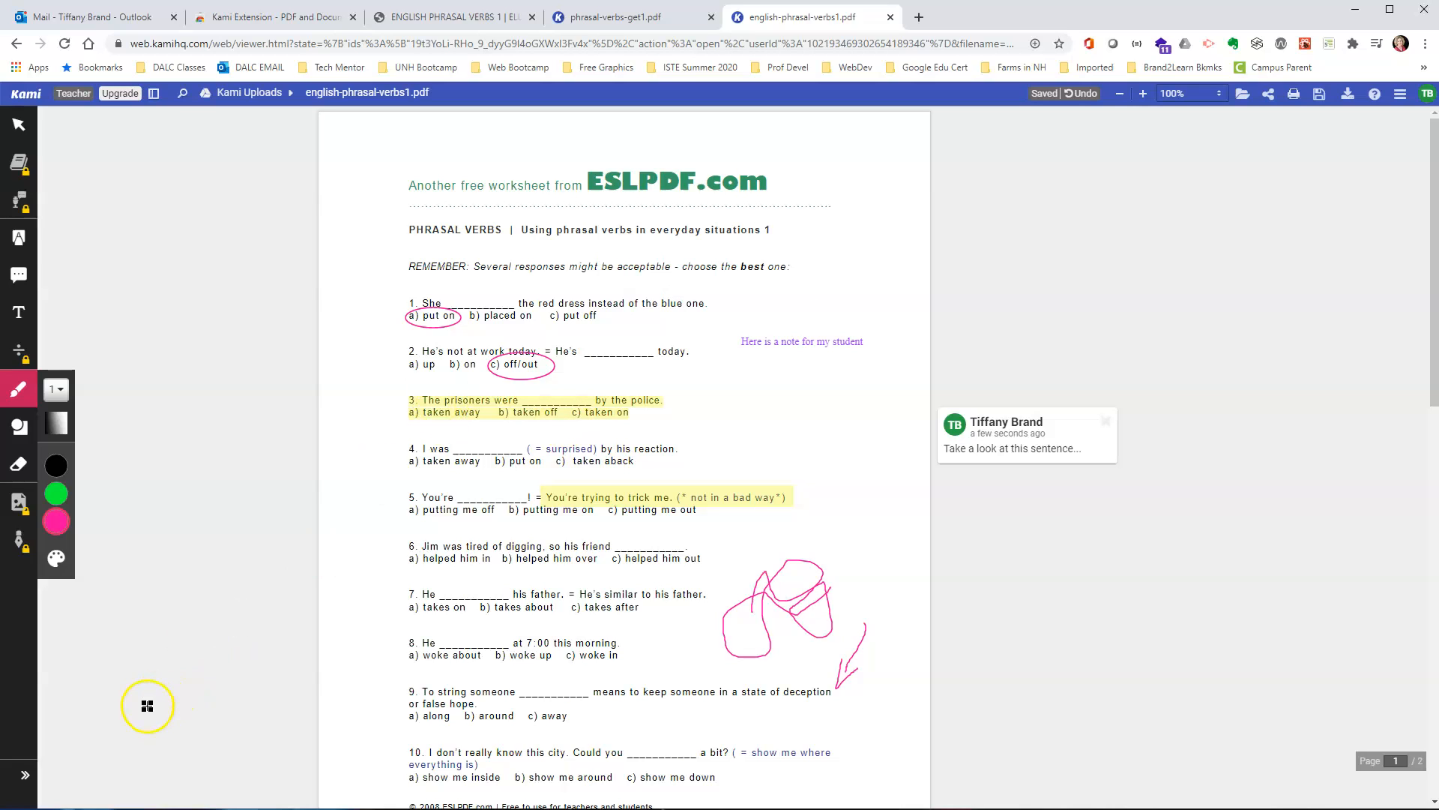
left_click(1268, 96)
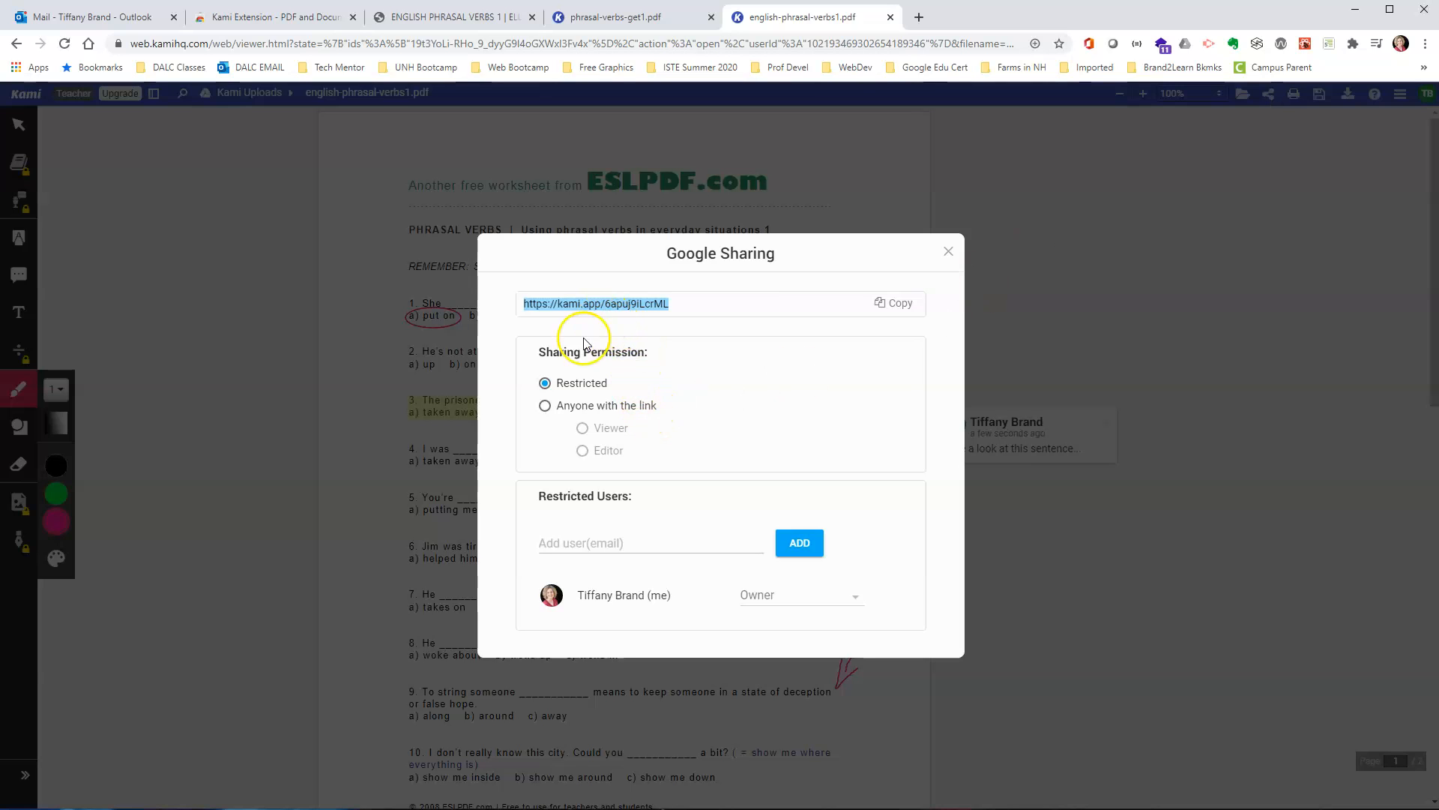
left_click(545, 405)
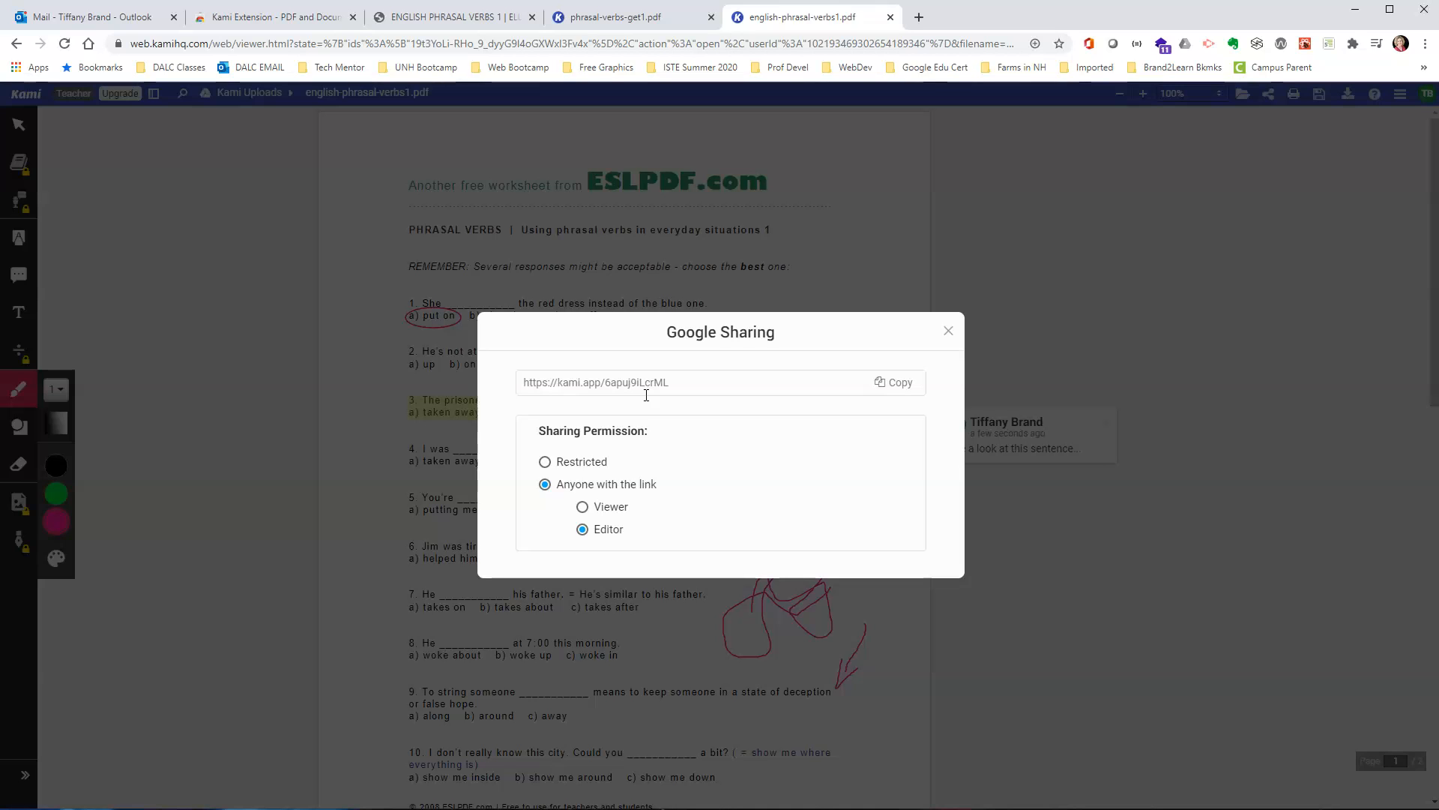
Copy the worksheet's sharing link, open it in a new tab of the Edge browser, and choose to log in with Google.
left_click(894, 383)
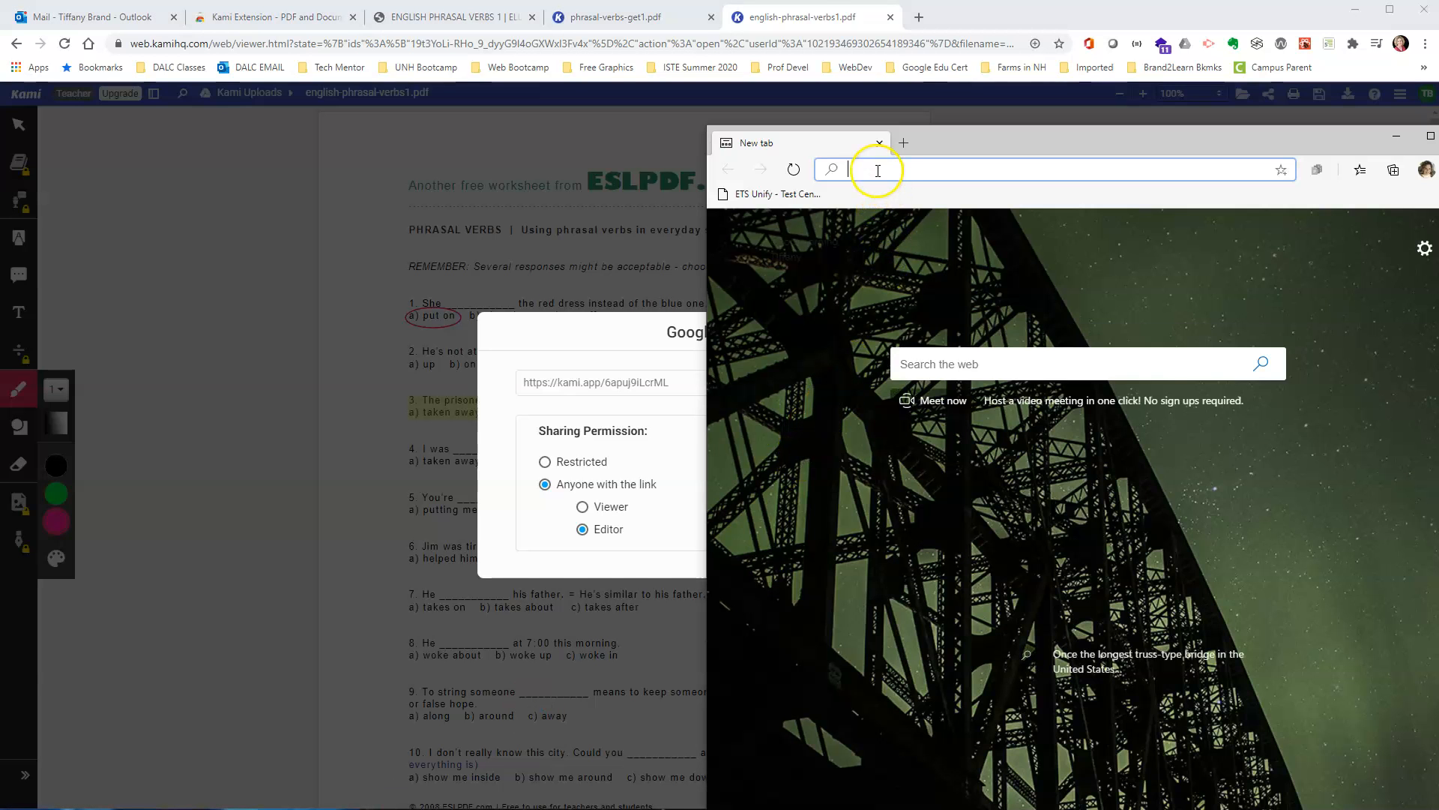
right_click(878, 170)
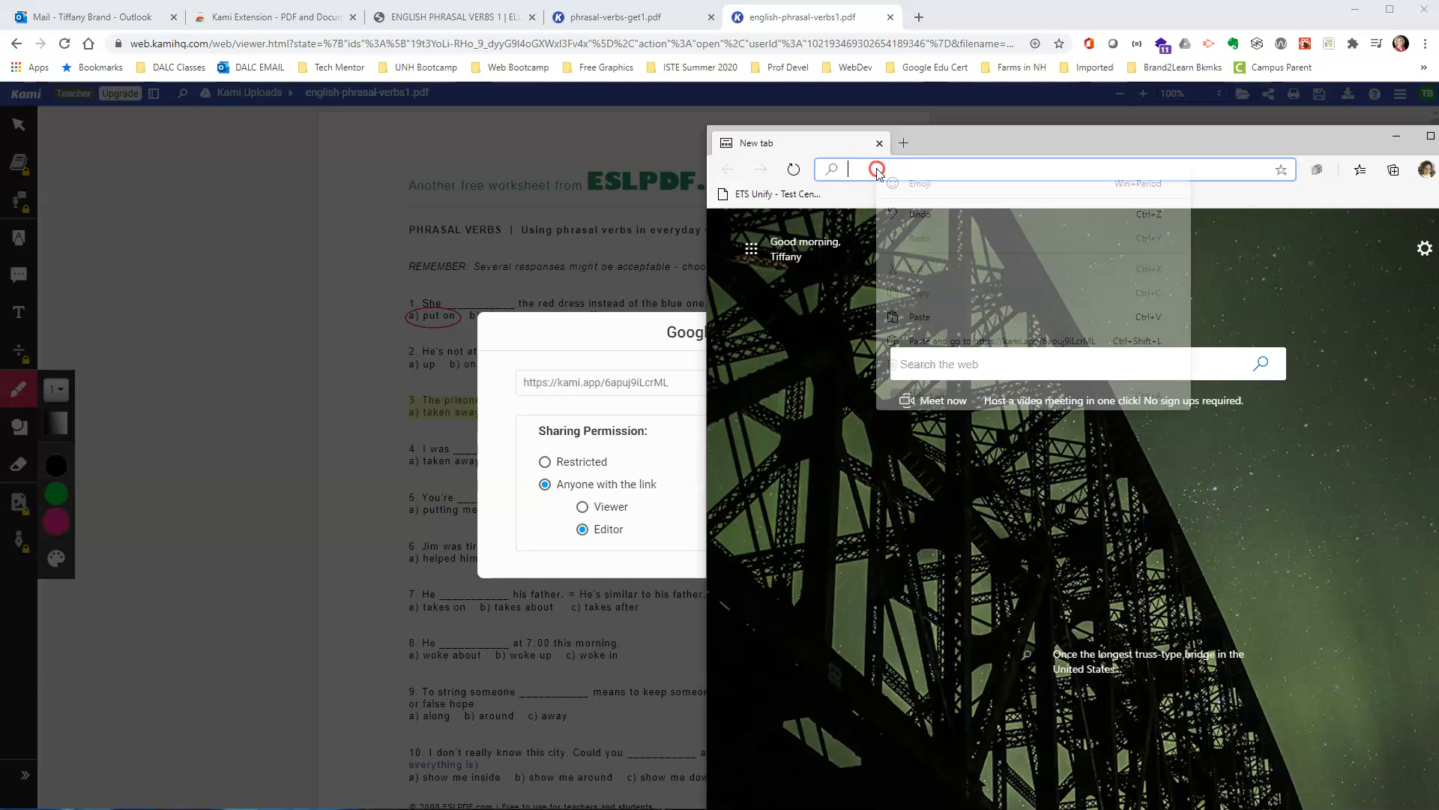
left_click(937, 320)
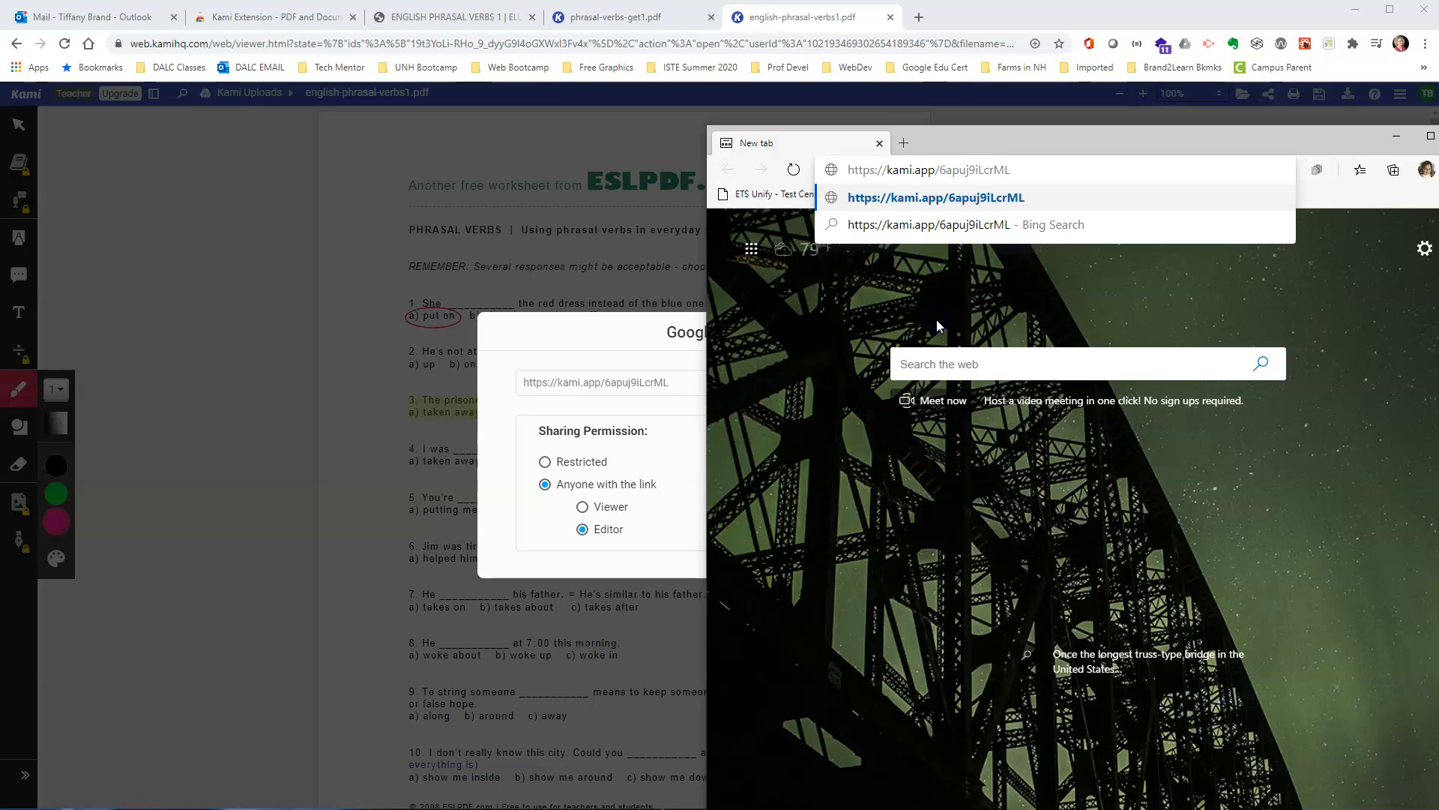
key("Return")
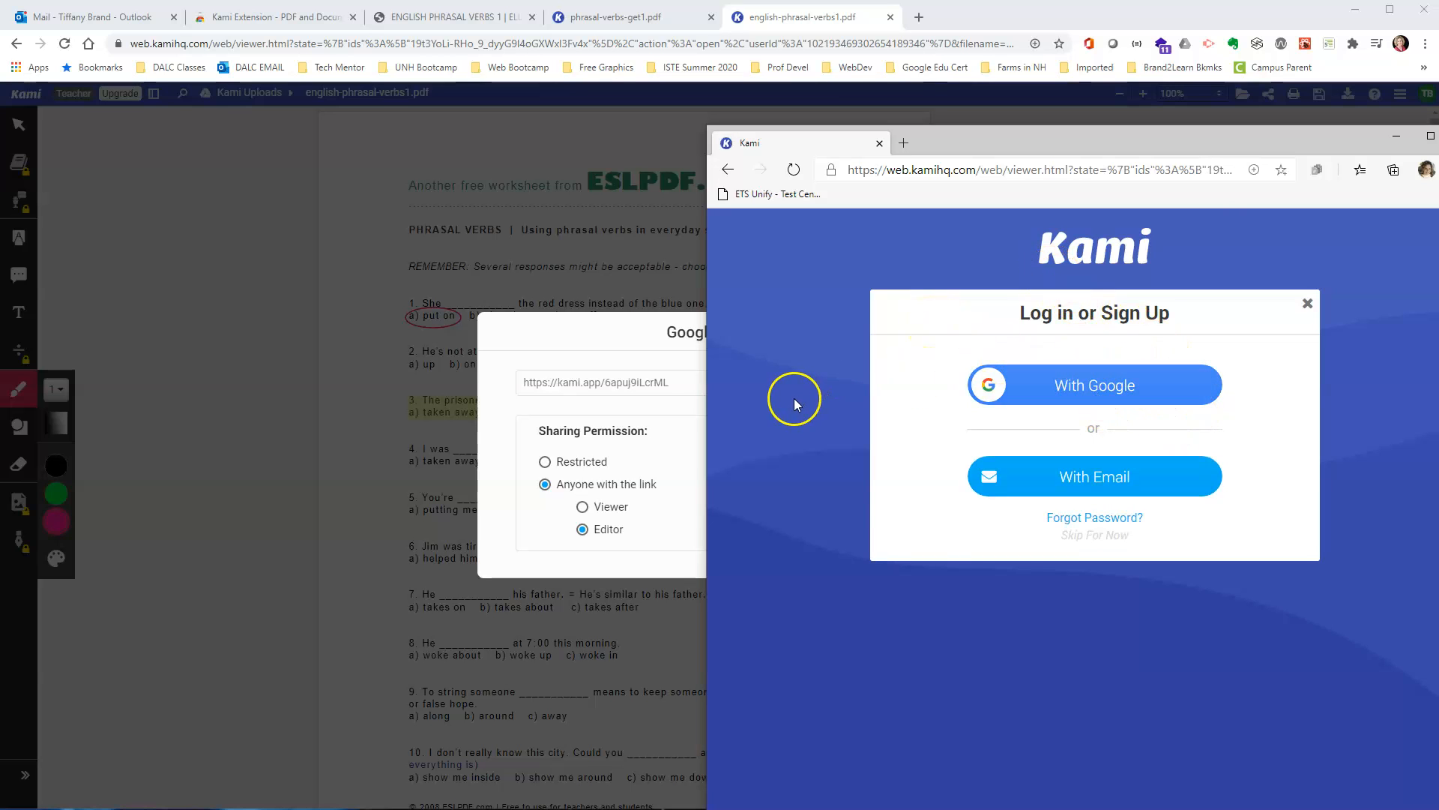
left_click(1039, 391)
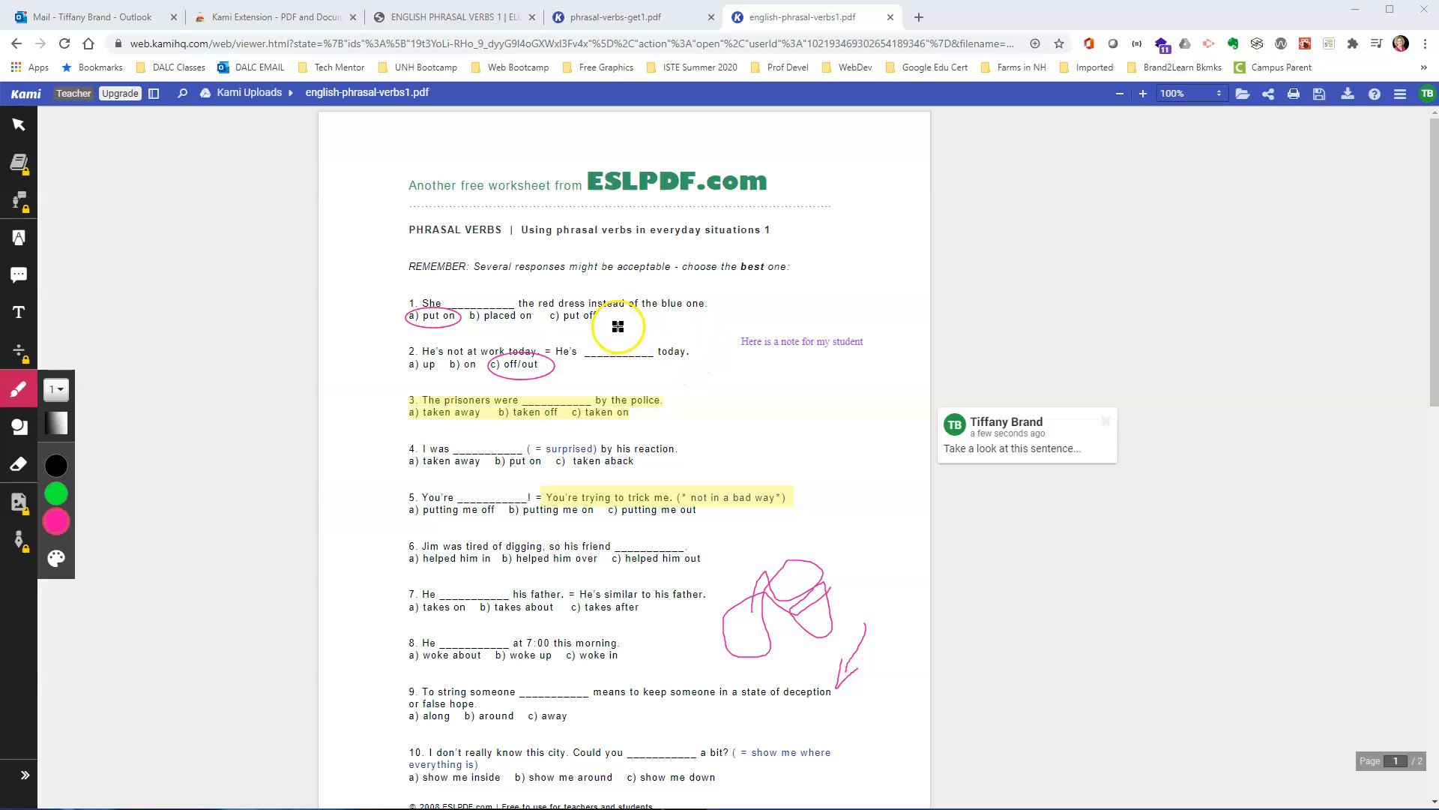
Export all pages with all annotations to the computer as "Kami Export - english-phrasal-verbs1.pdf" in Downloads, and open the saved file.
left_click(1348, 95)
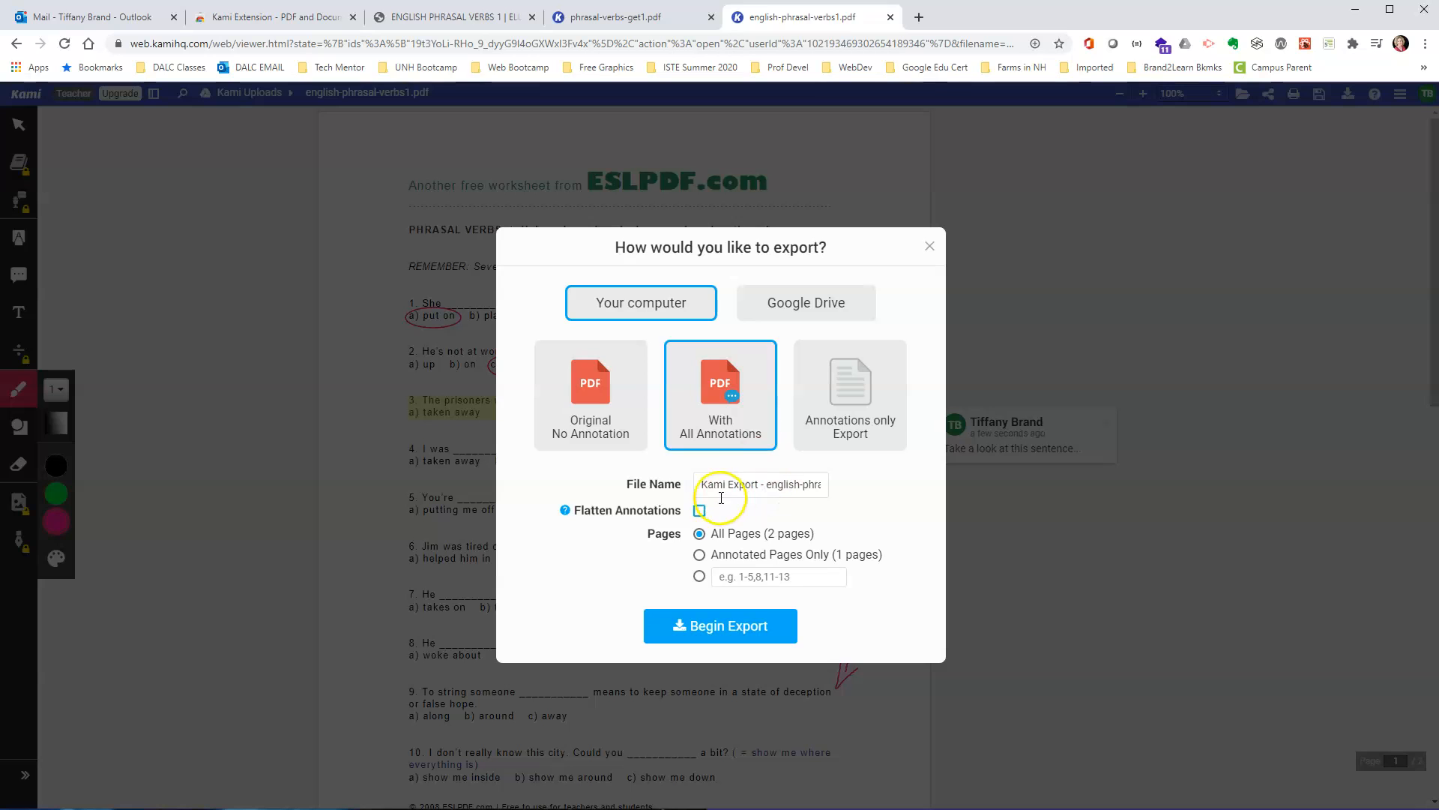
left_click(732, 628)
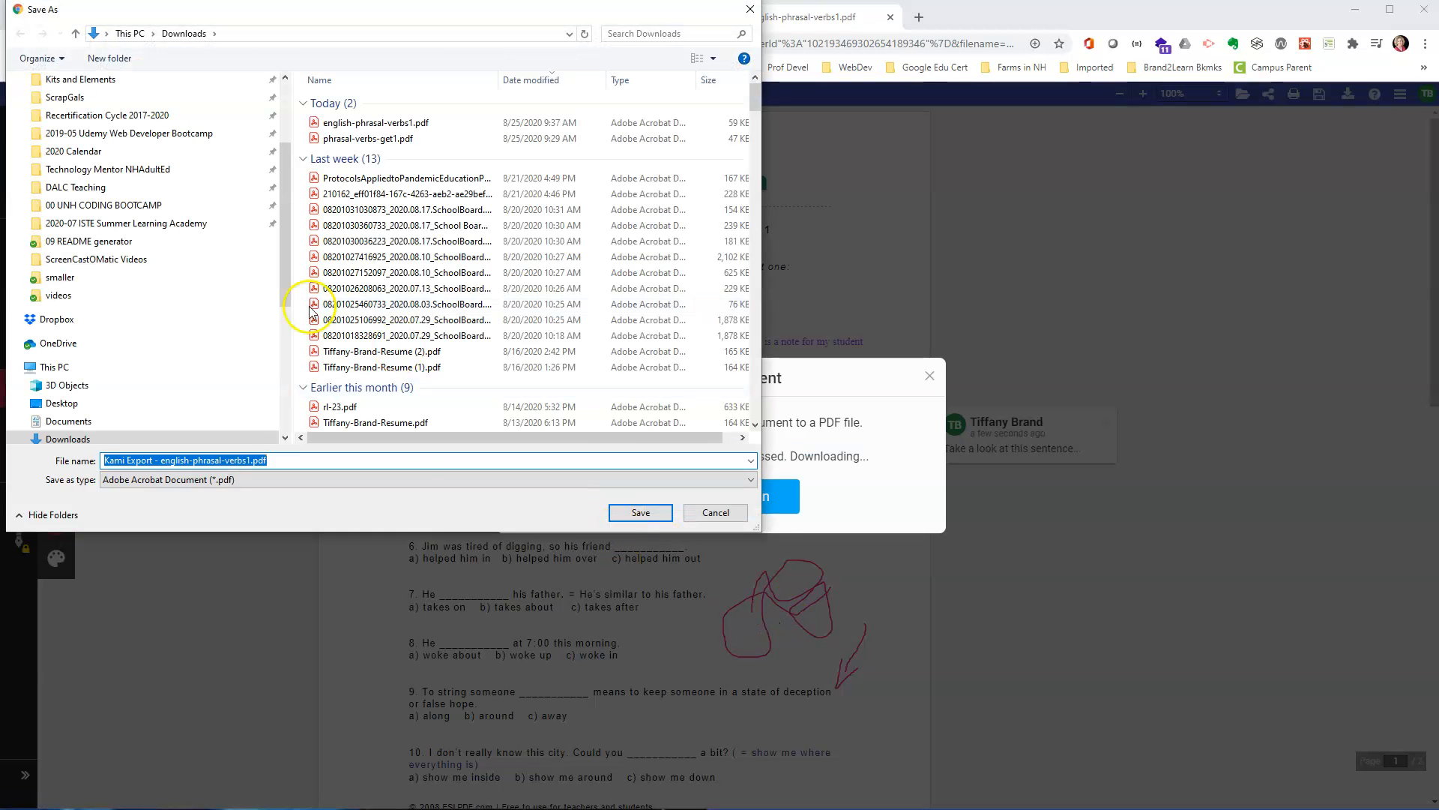
left_click(641, 514)
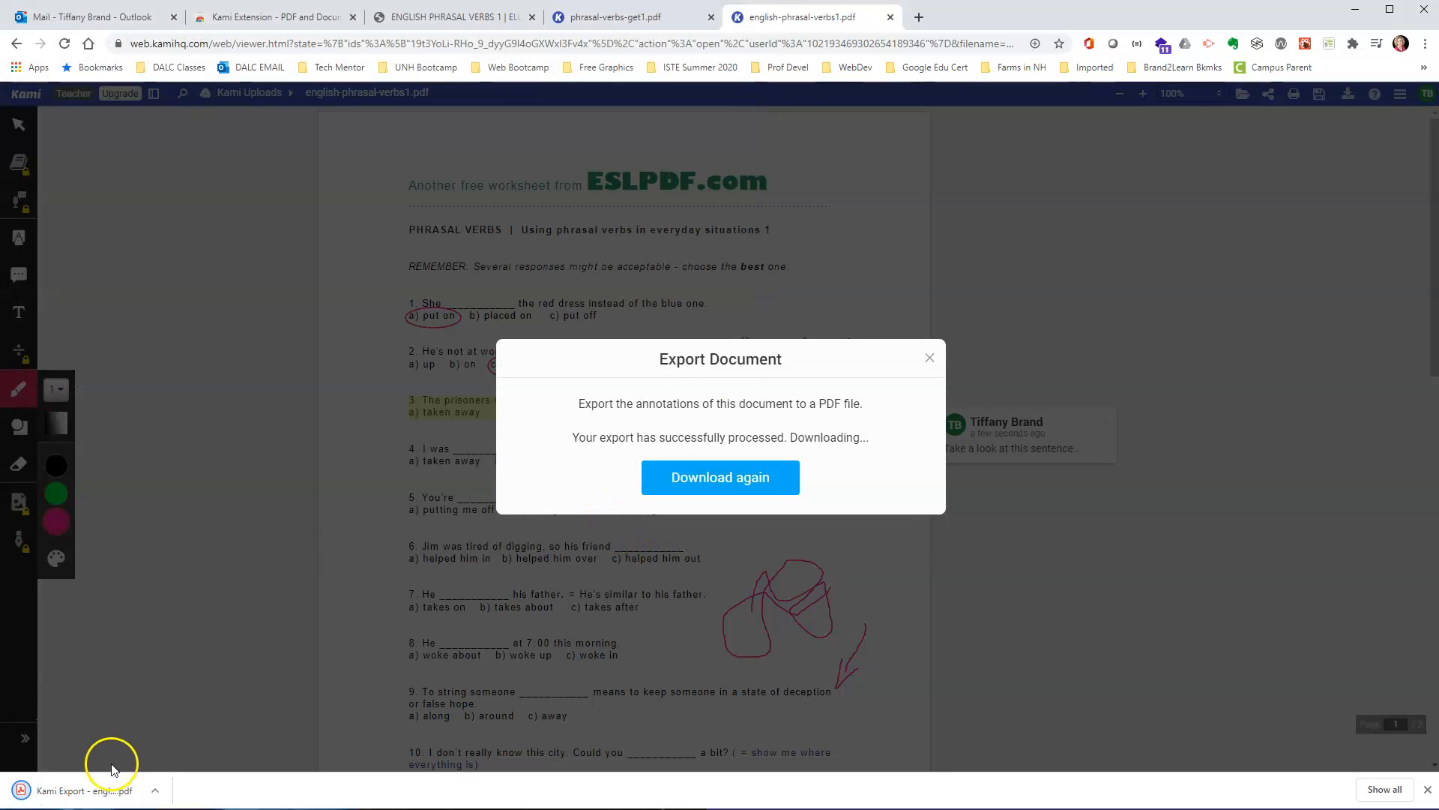
left_click(111, 785)
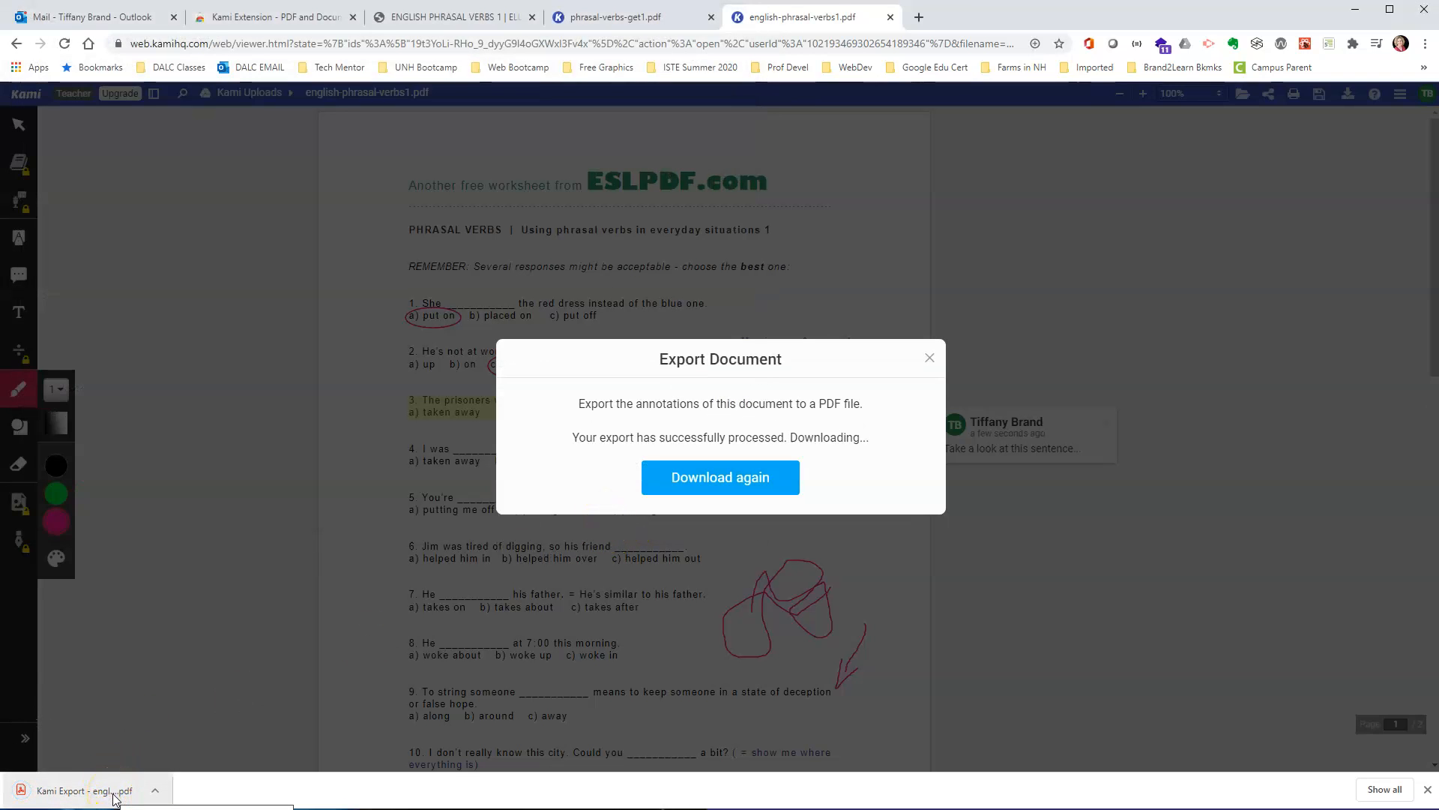
left_click(114, 797)
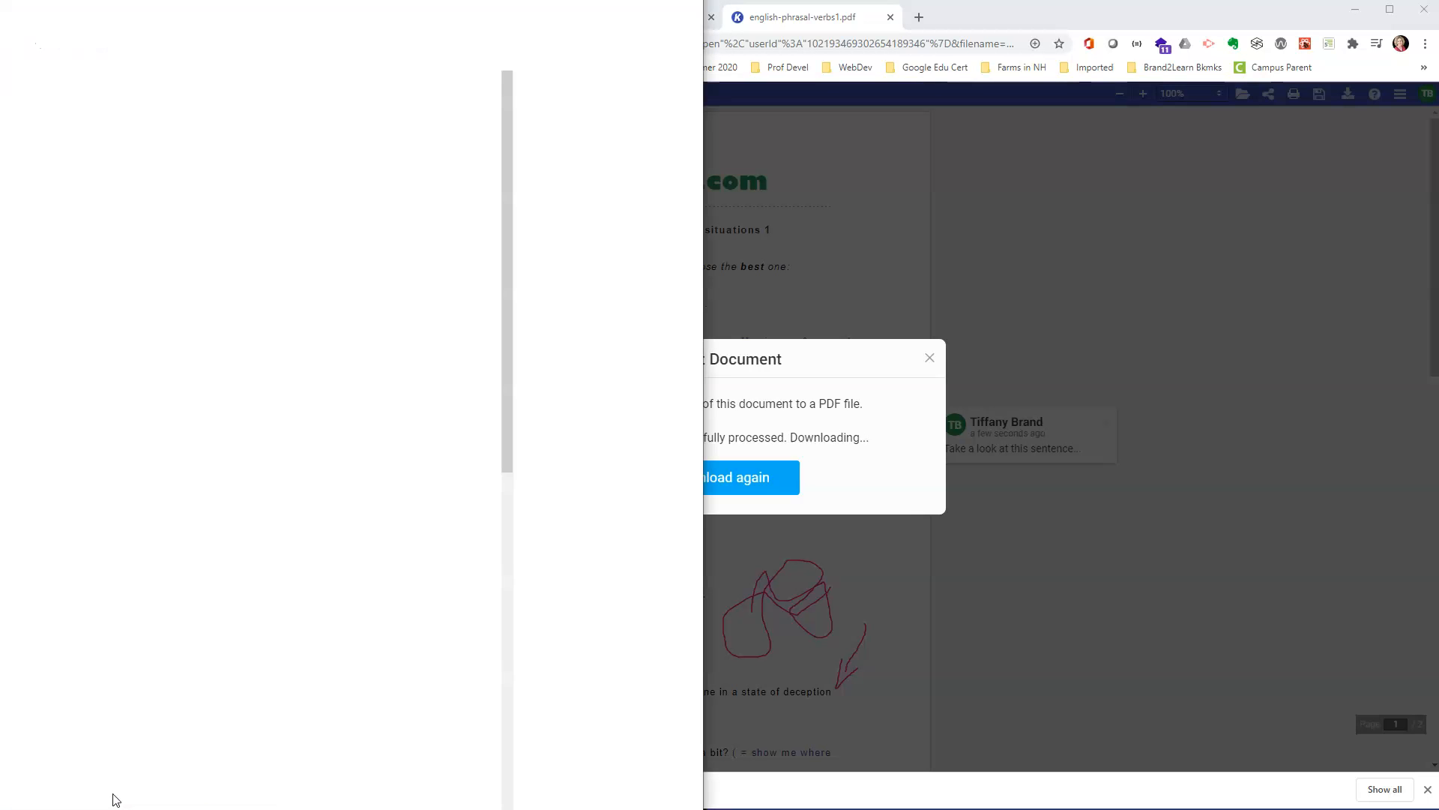